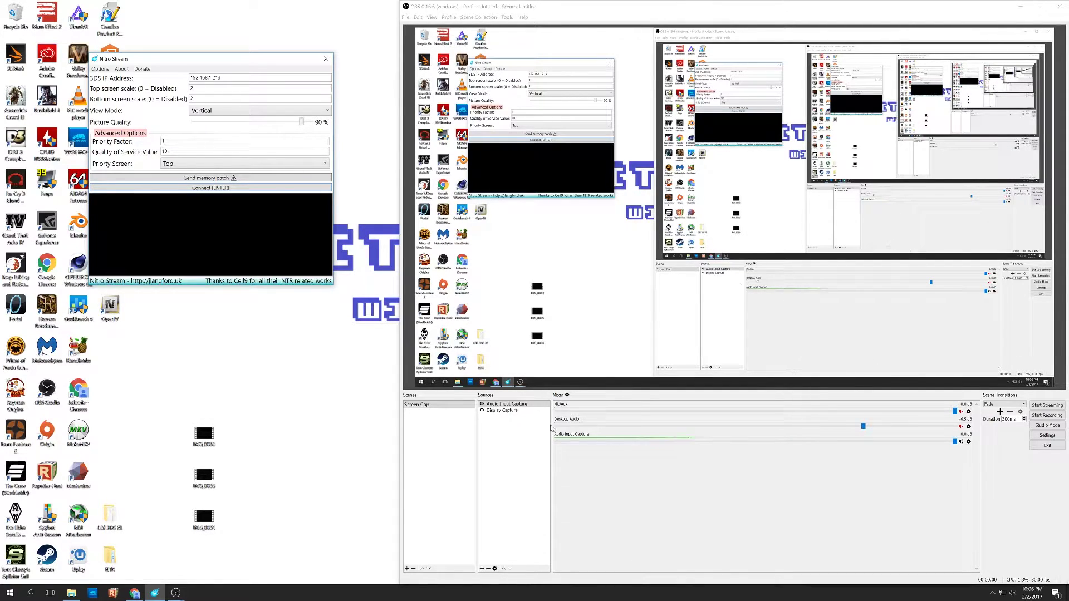
- Create a new empty scene named '3DS' in OBS
left_click(458, 421)
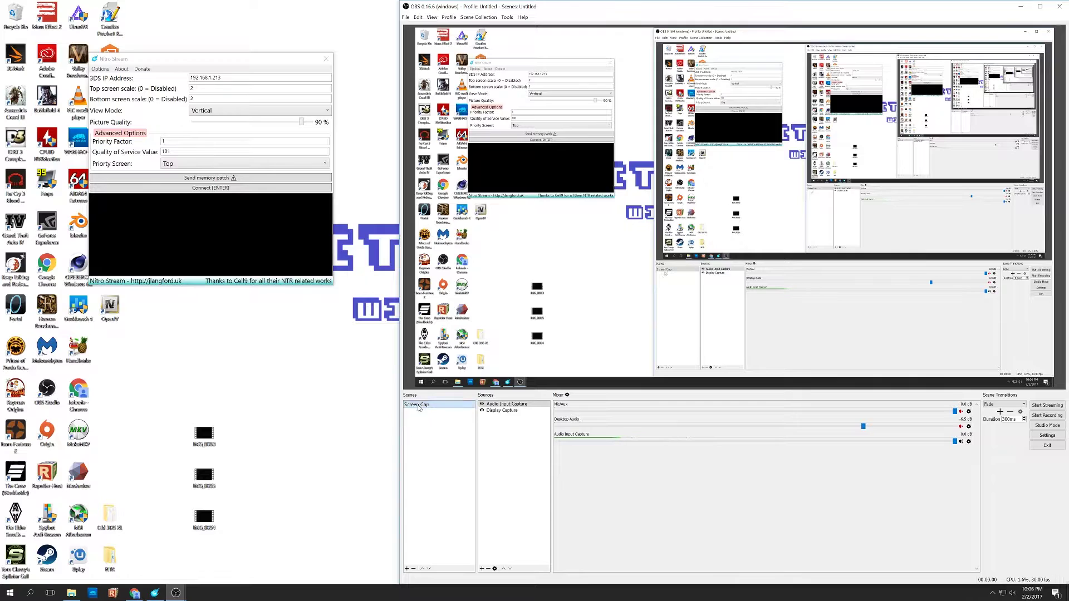
left_click(407, 569)
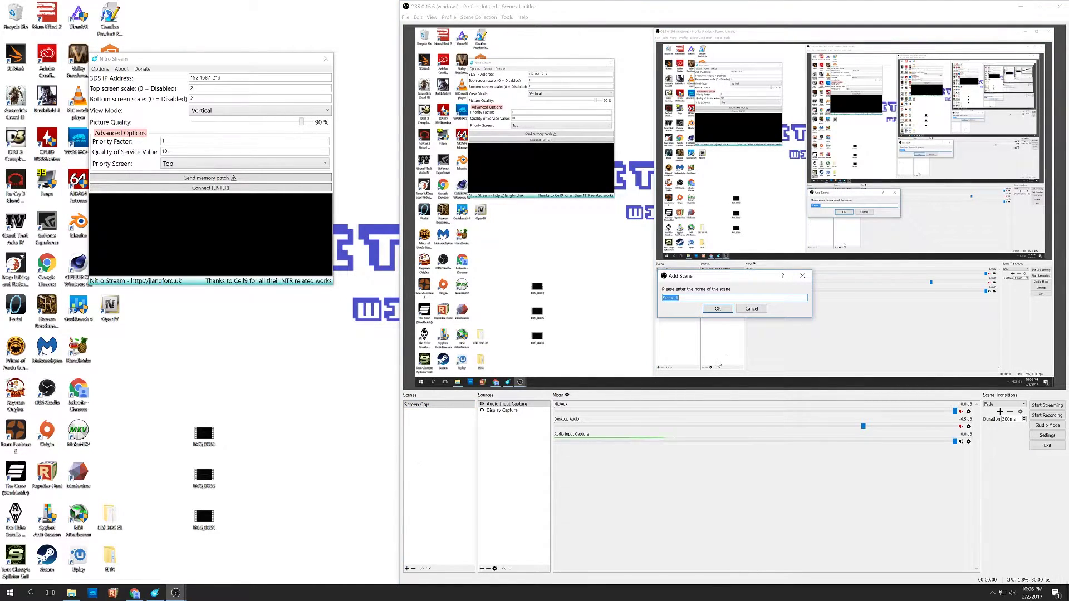
type("3DS")
left_click(717, 309)
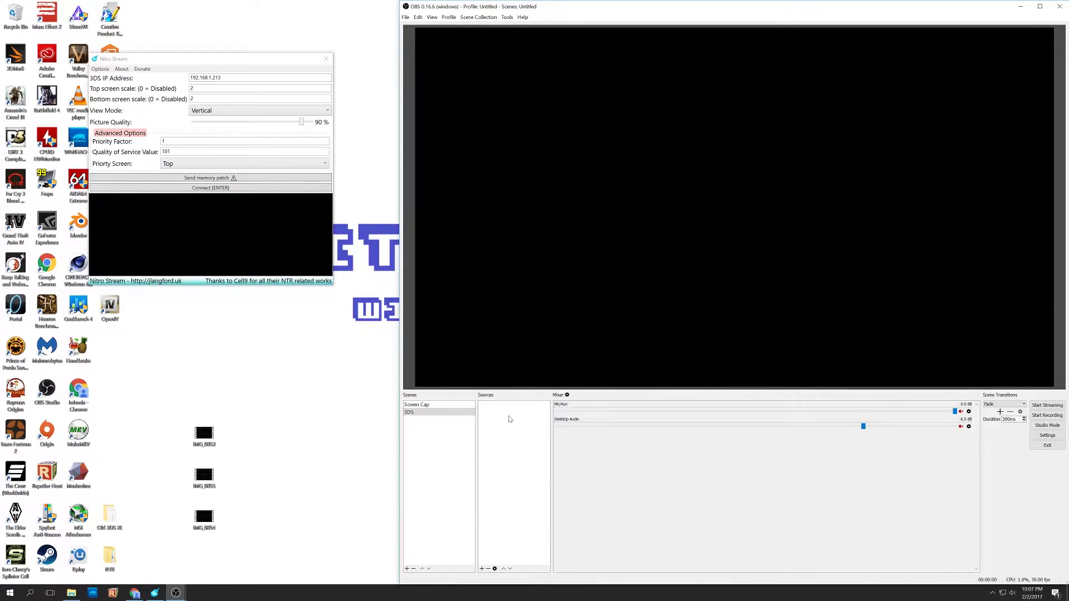
- Add an Image source to the 3DS scene that loads 'example overlay.png'
left_click(481, 569)
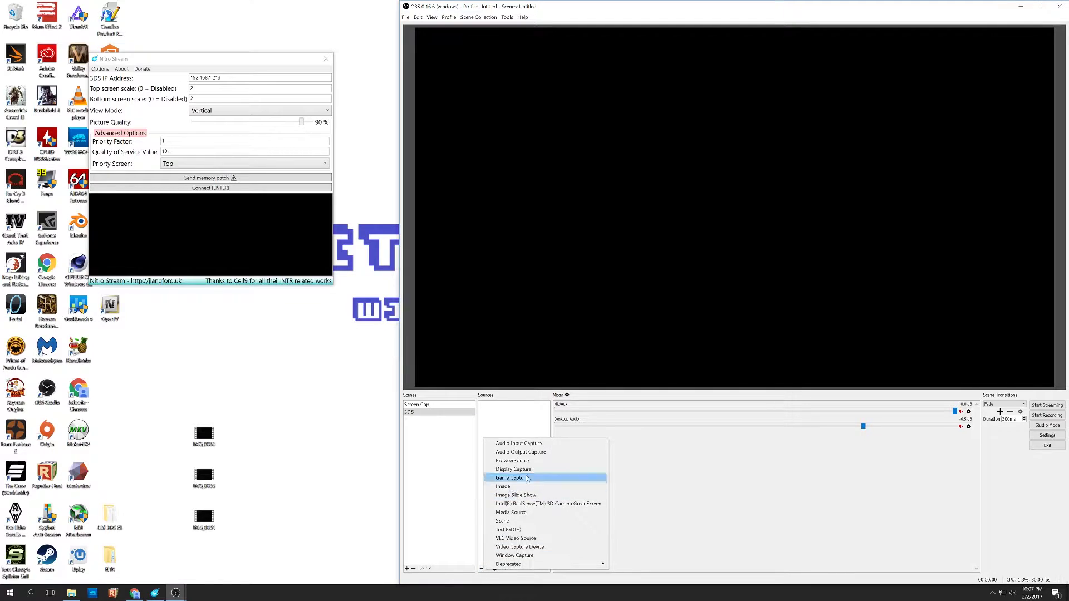
left_click(509, 487)
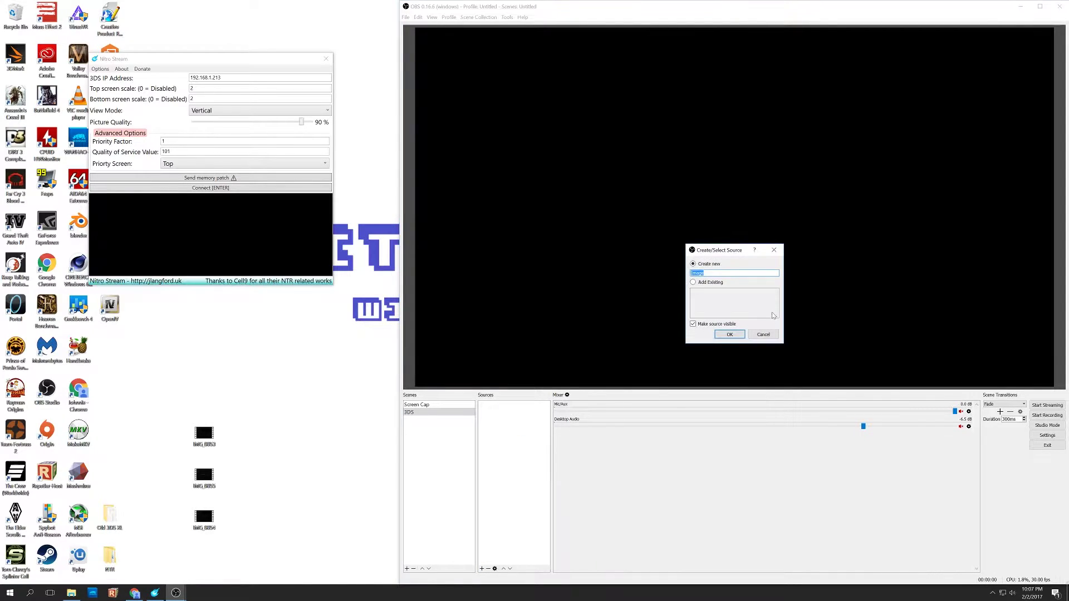
left_click(727, 335)
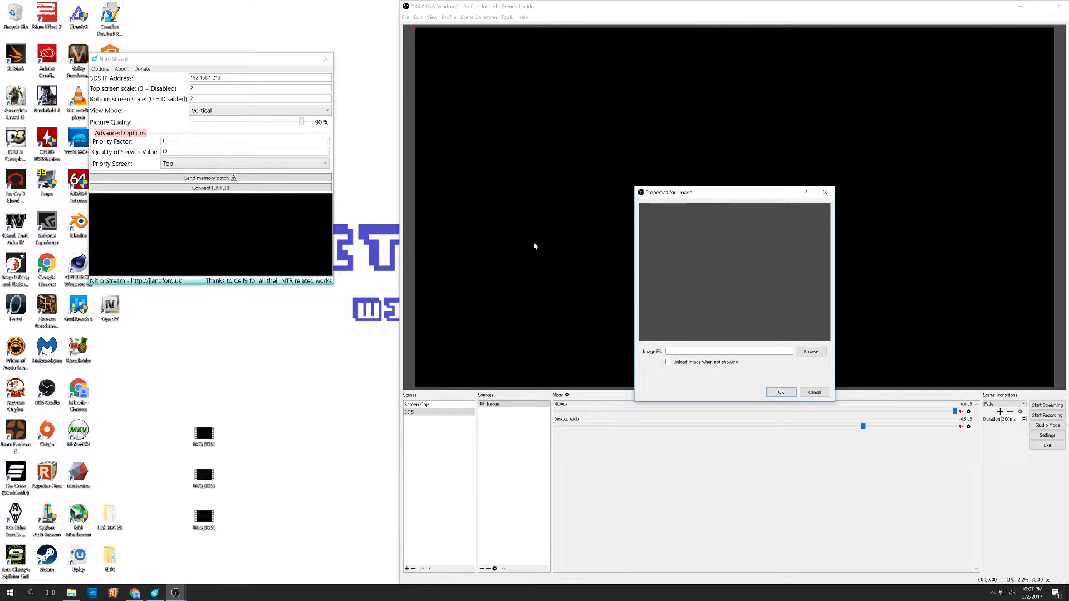
left_click(808, 353)
left_click(728, 262)
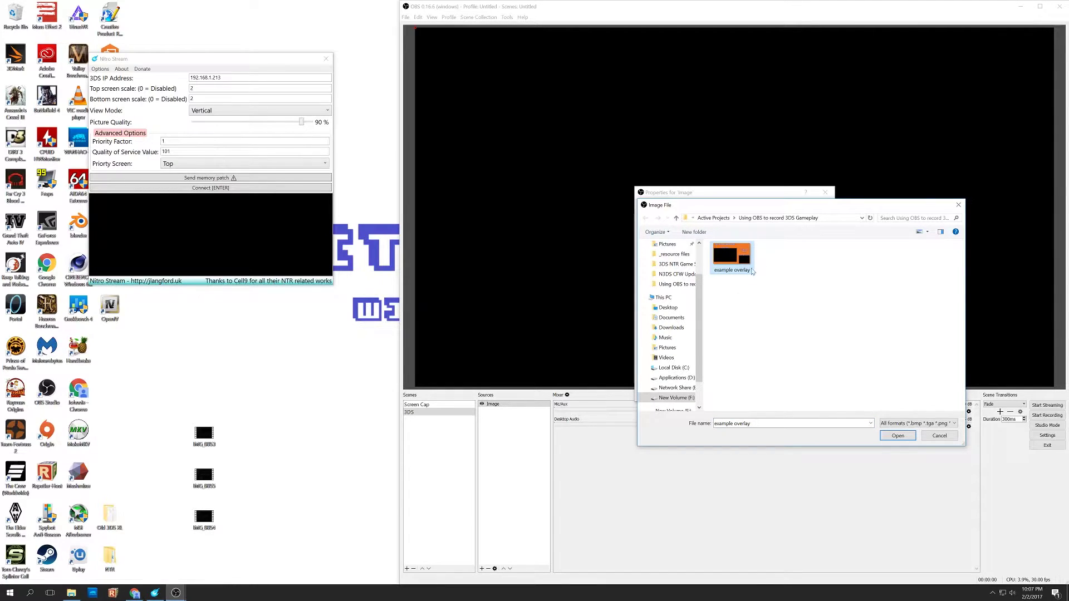
left_click(898, 436)
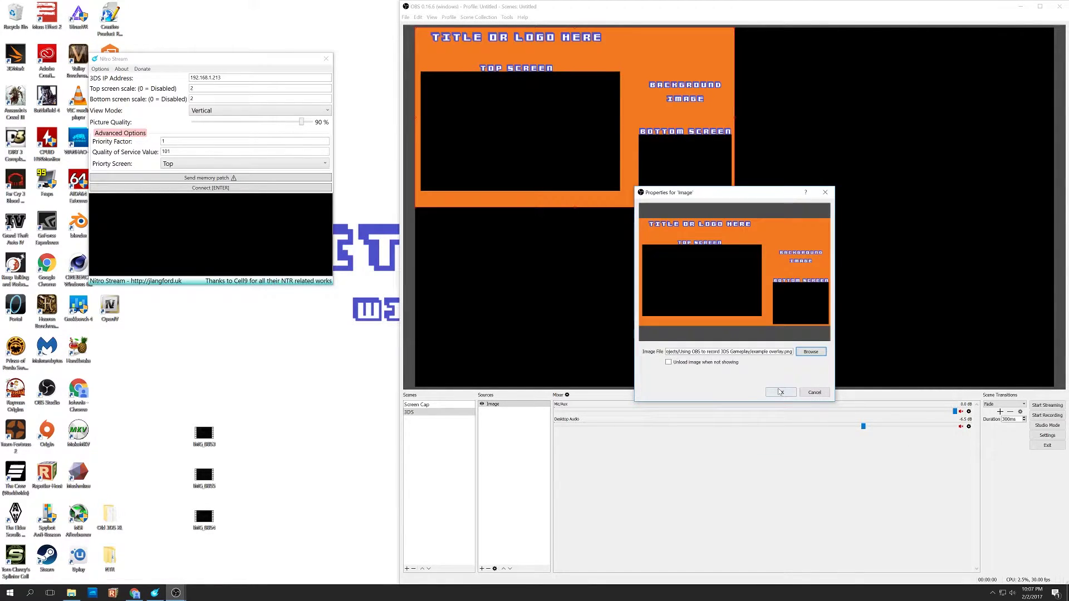
left_click(780, 391)
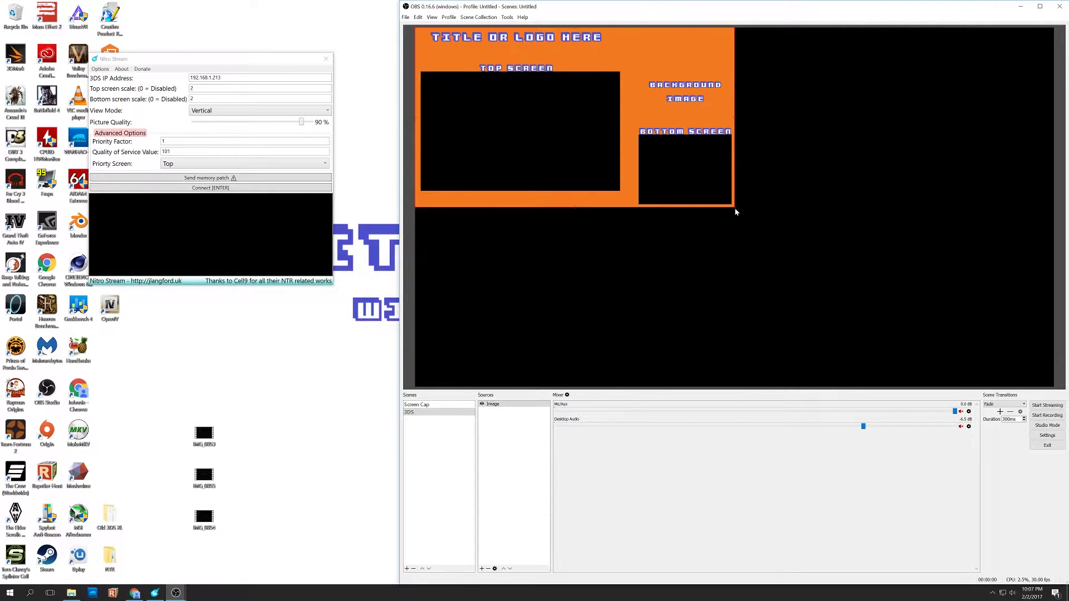
- Stretch the orange overlay by its bottom-right corner to fill the whole canvas
left_click_drag(734, 208, 1009, 390)
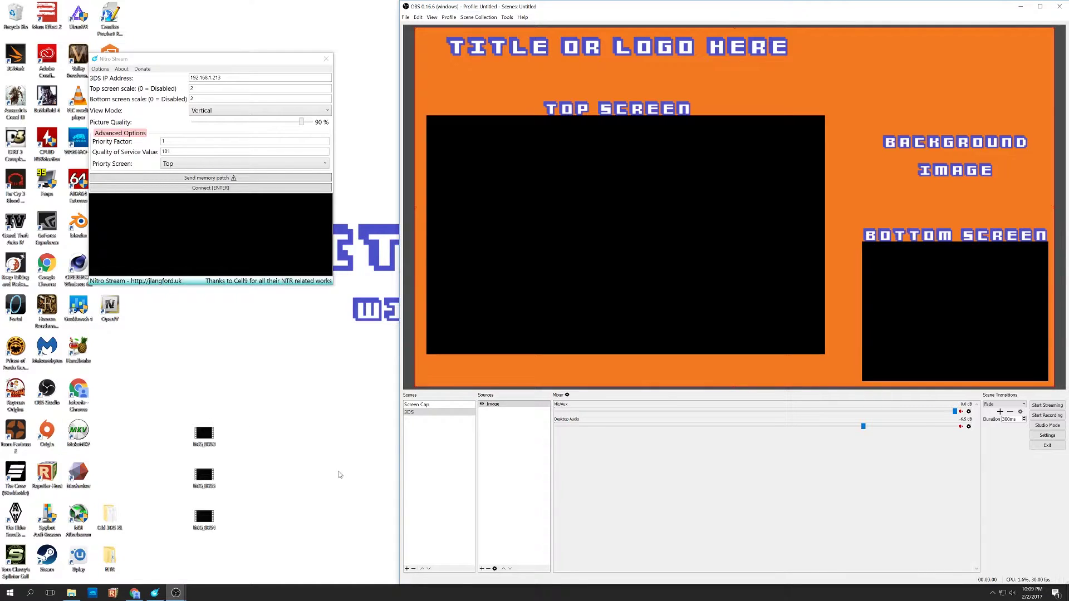
- Add Audio Input Capture 1 with the Headset Microphone as its device
left_click(482, 569)
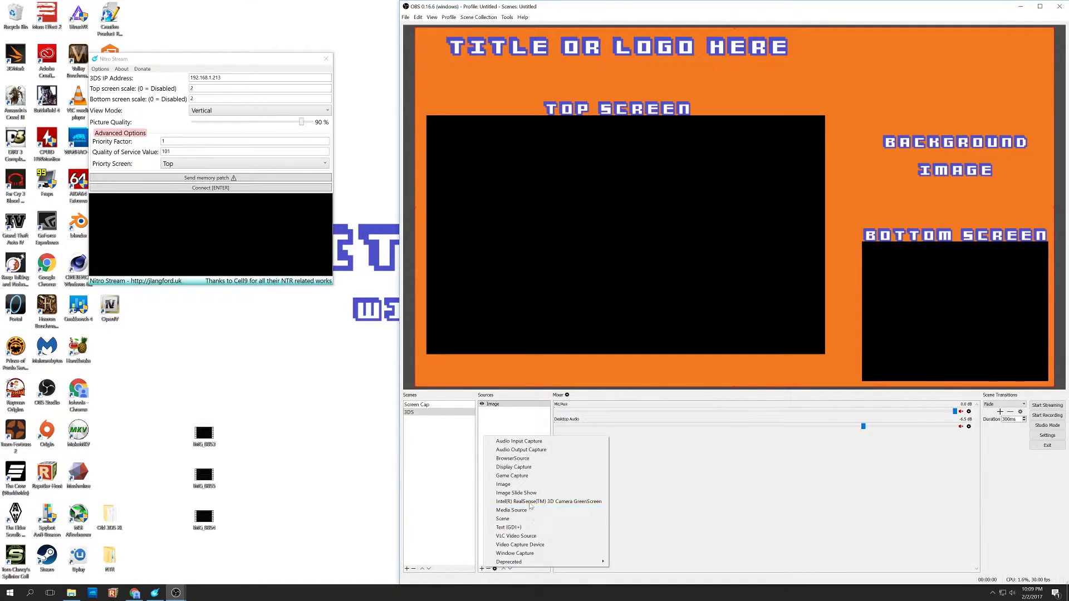
left_click(534, 442)
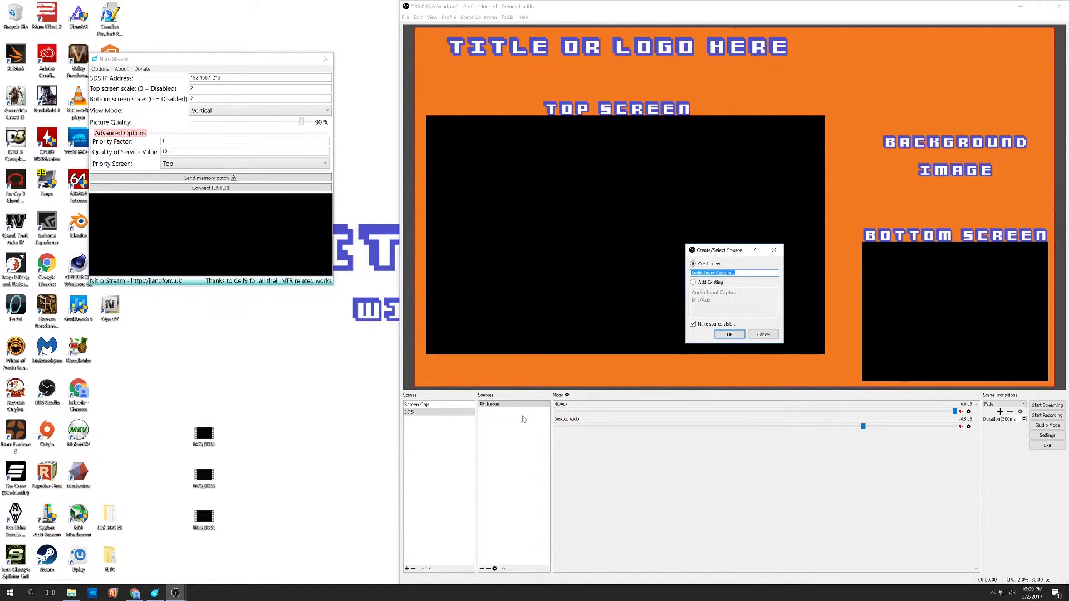
left_click(729, 334)
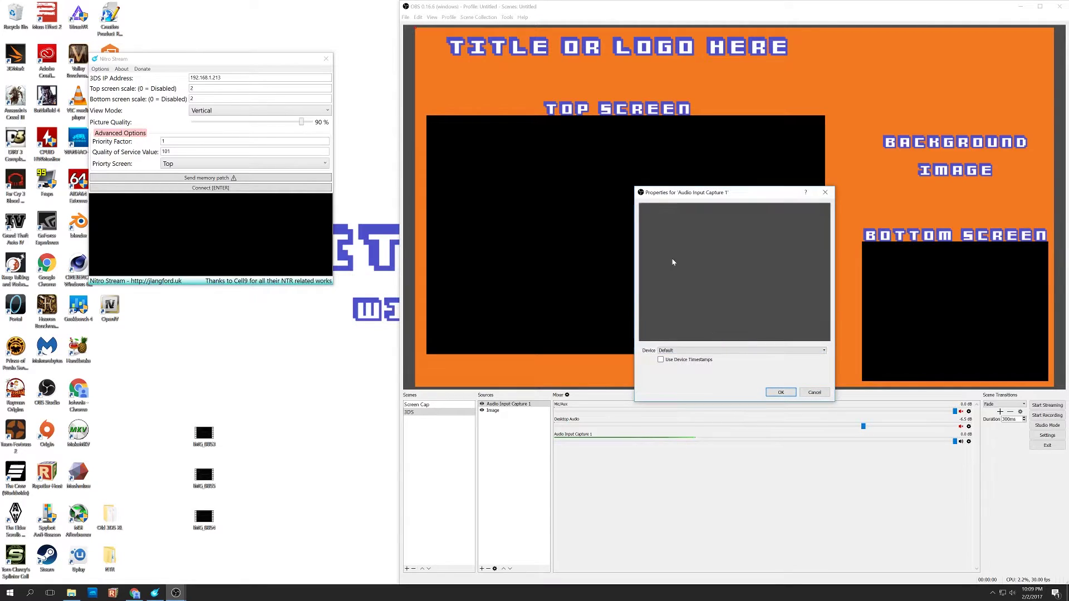
left_click(681, 350)
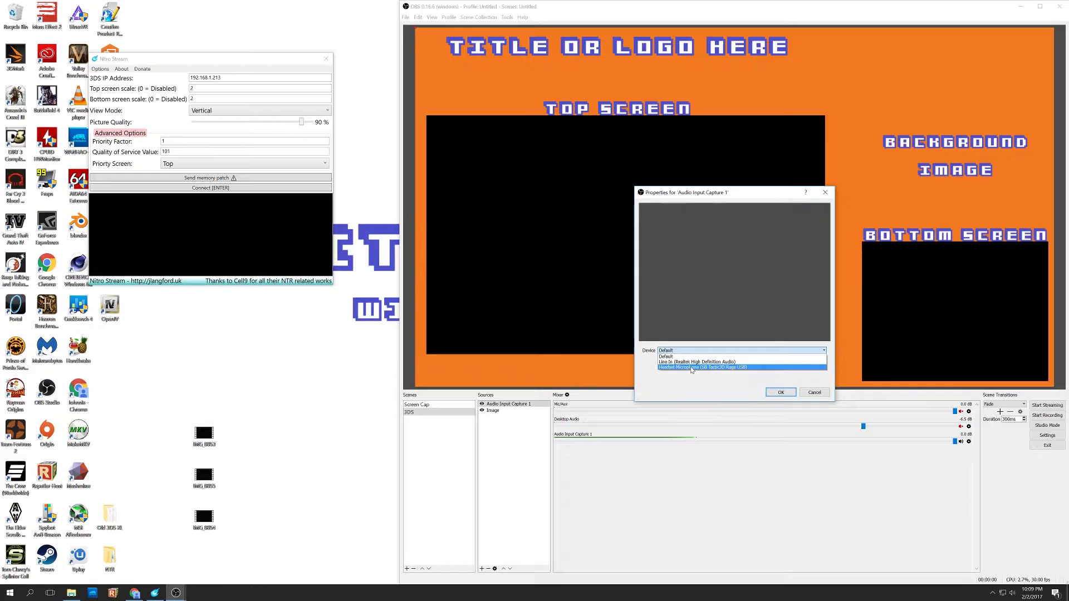
left_click(691, 368)
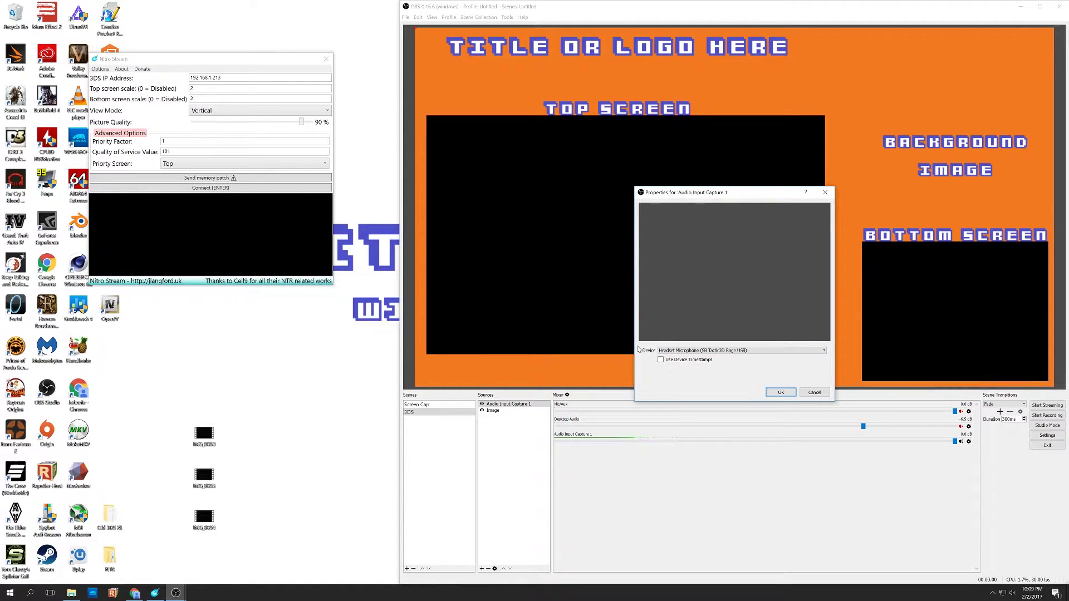
left_click(780, 392)
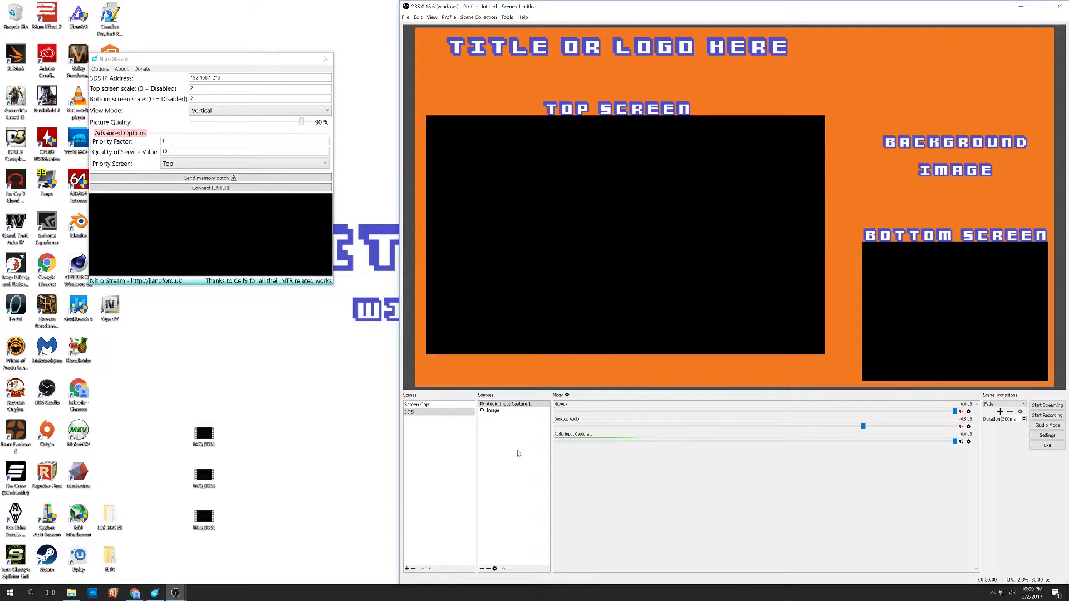
- Bring up the add-source menu under Sources for the 3DS scene
left_click(482, 568)
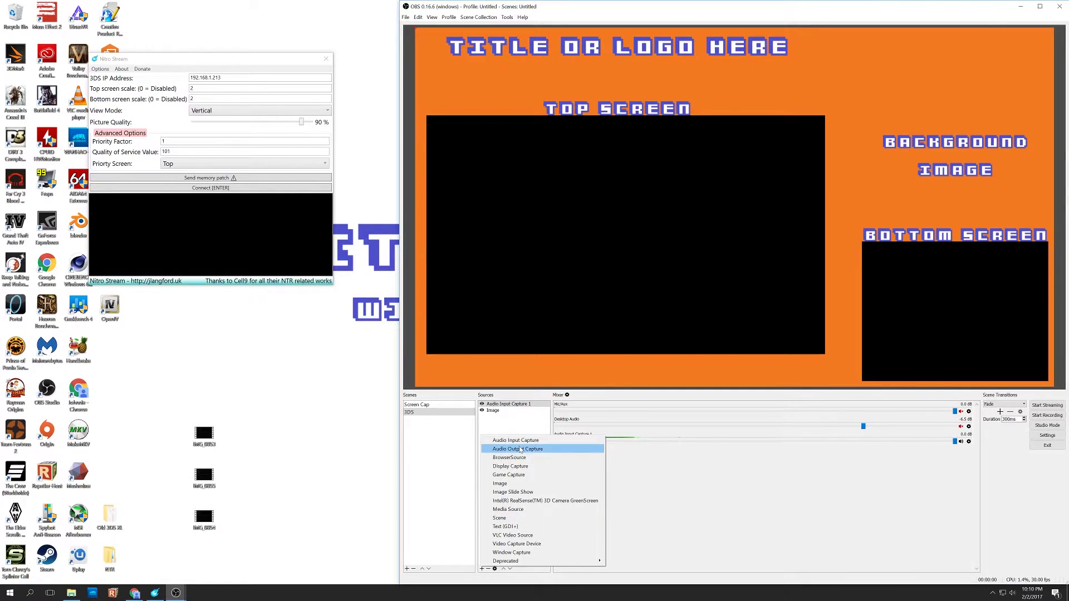
- Add Audio Input Capture 2 using Line In (Realtek High Definition Audio)
left_click(502, 441)
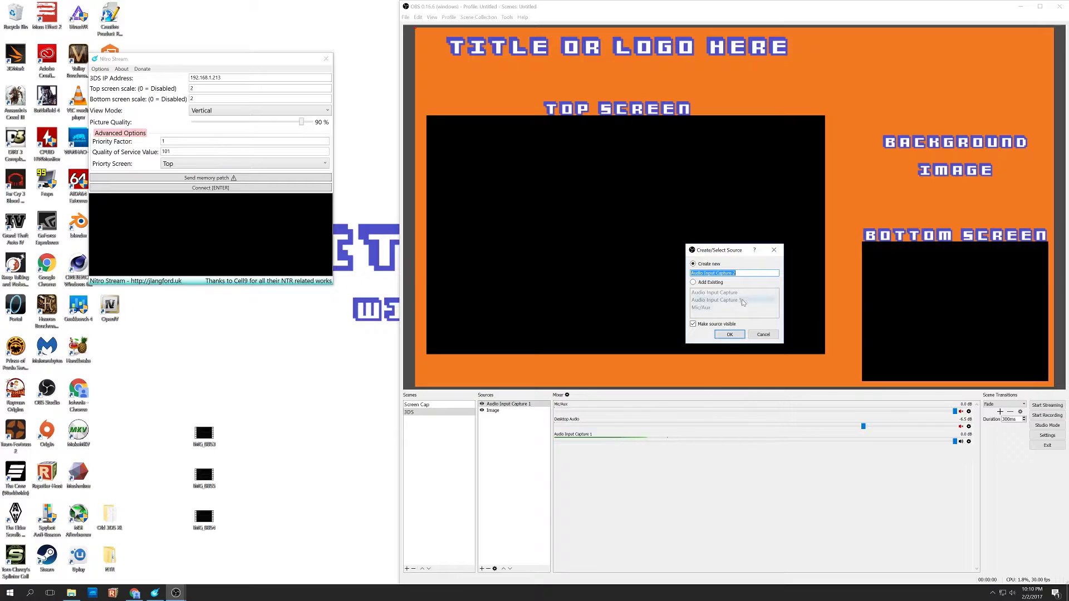
left_click(730, 336)
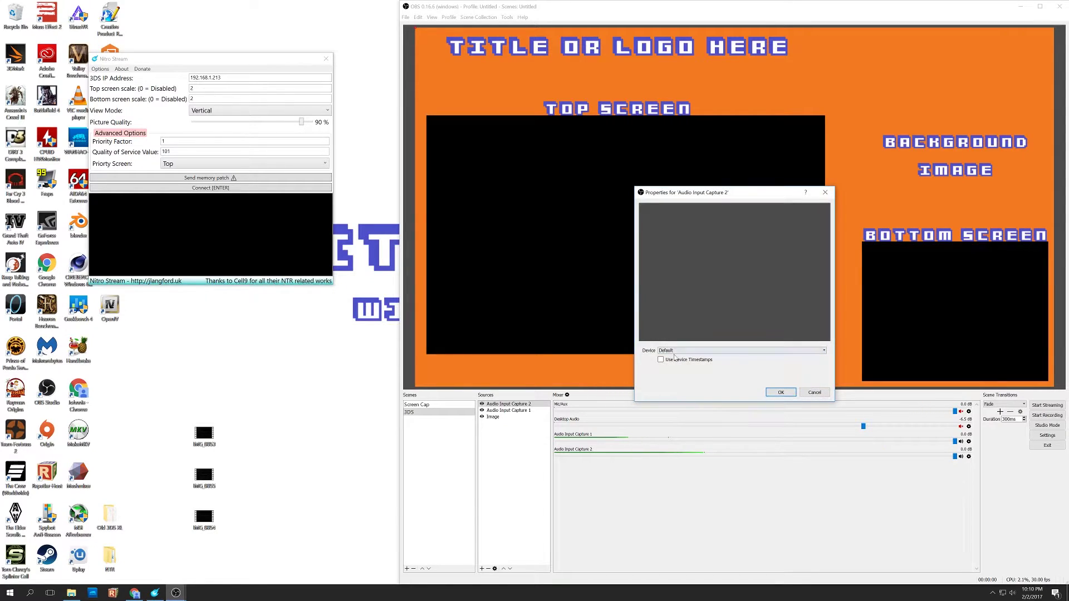
left_click(677, 351)
left_click(673, 361)
left_click(781, 393)
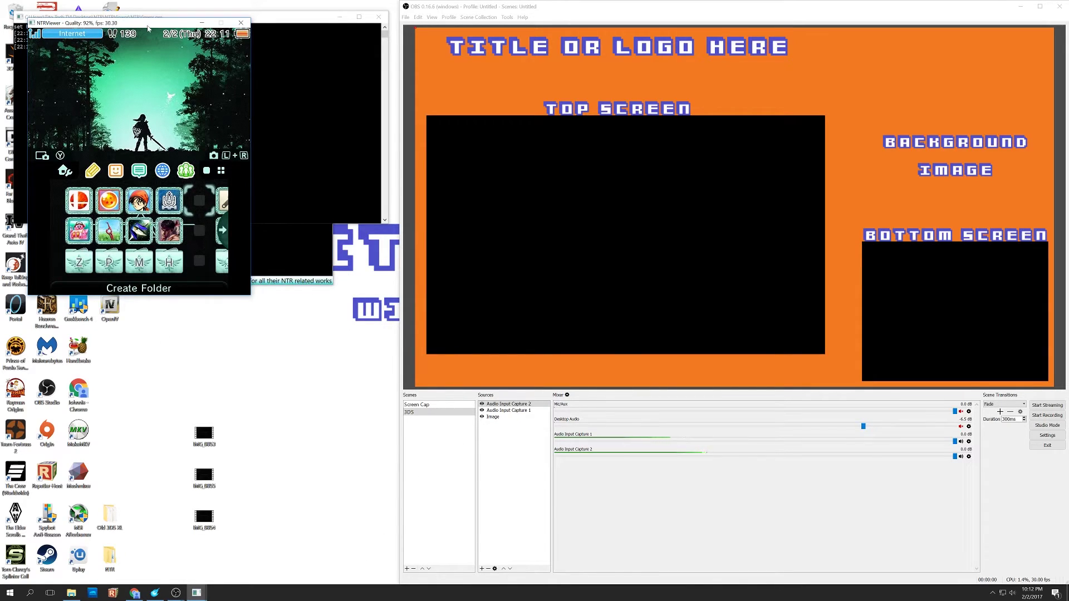
- Move the NTRViewer window lower on the left and open OBS's add-source menu
left_click_drag(149, 28, 173, 249)
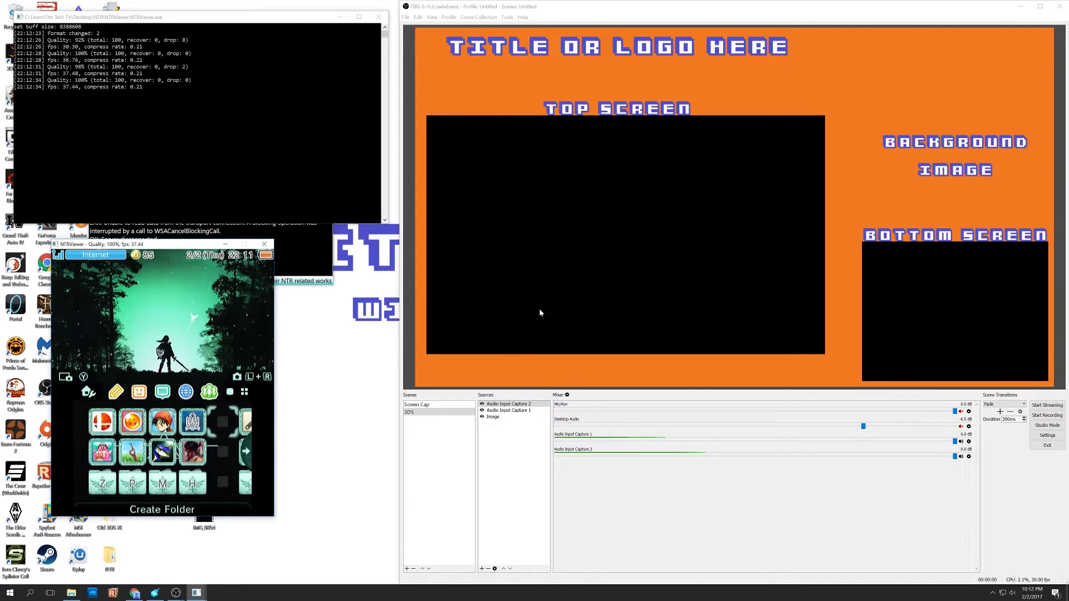
left_click(511, 457)
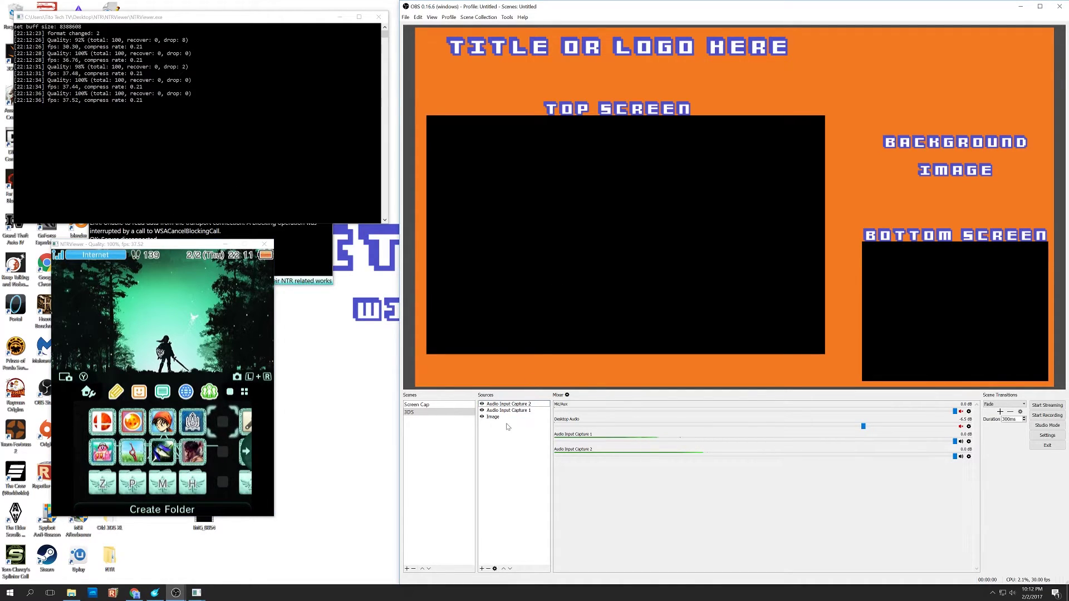
left_click(482, 570)
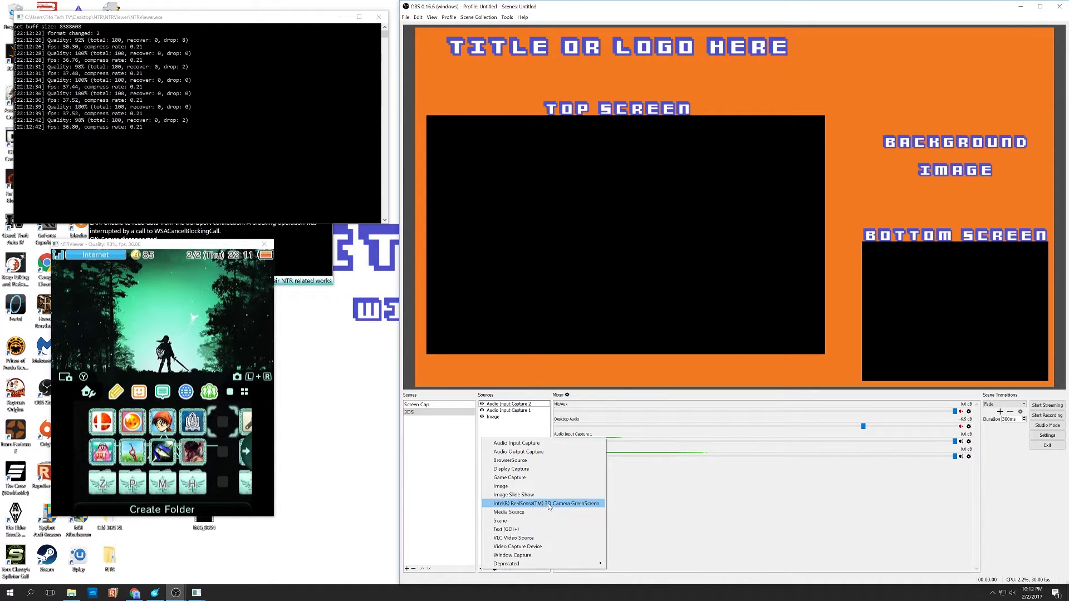
- Add a Window Capture source of the NTRViewer window and move its properties dialog aside
left_click(542, 556)
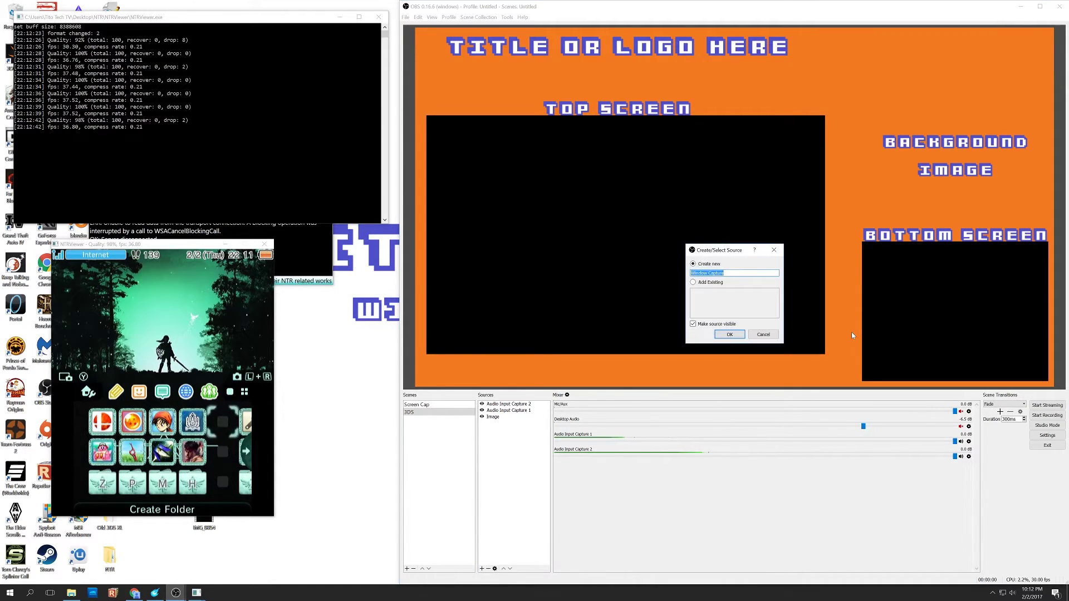
left_click(729, 333)
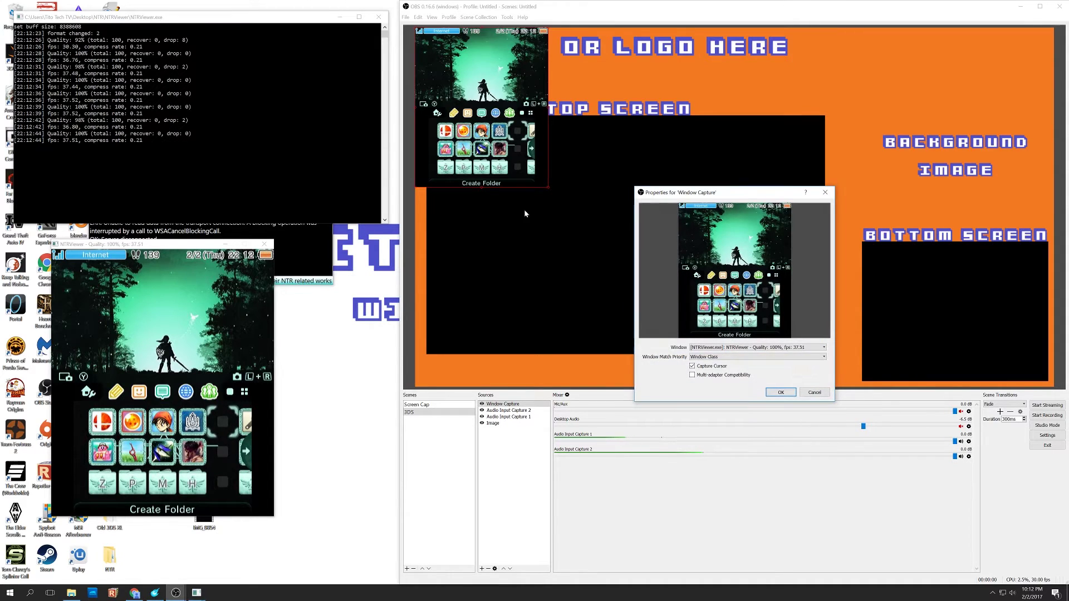
left_click_drag(705, 199, 474, 275)
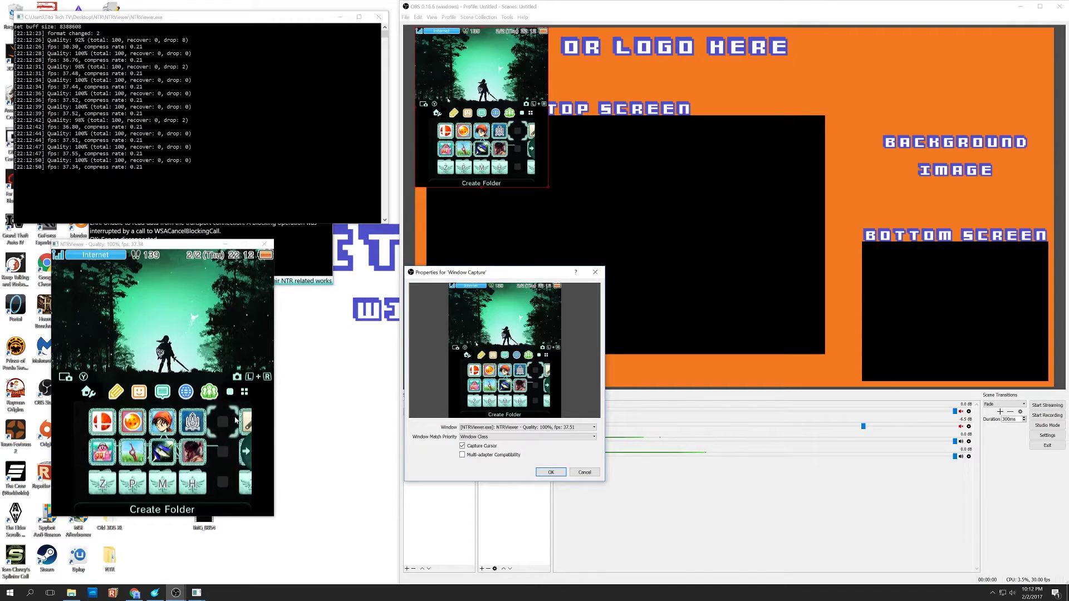
- Add a second NTRViewer capture, Window Capture 1, and place it right of the first
left_click(564, 471)
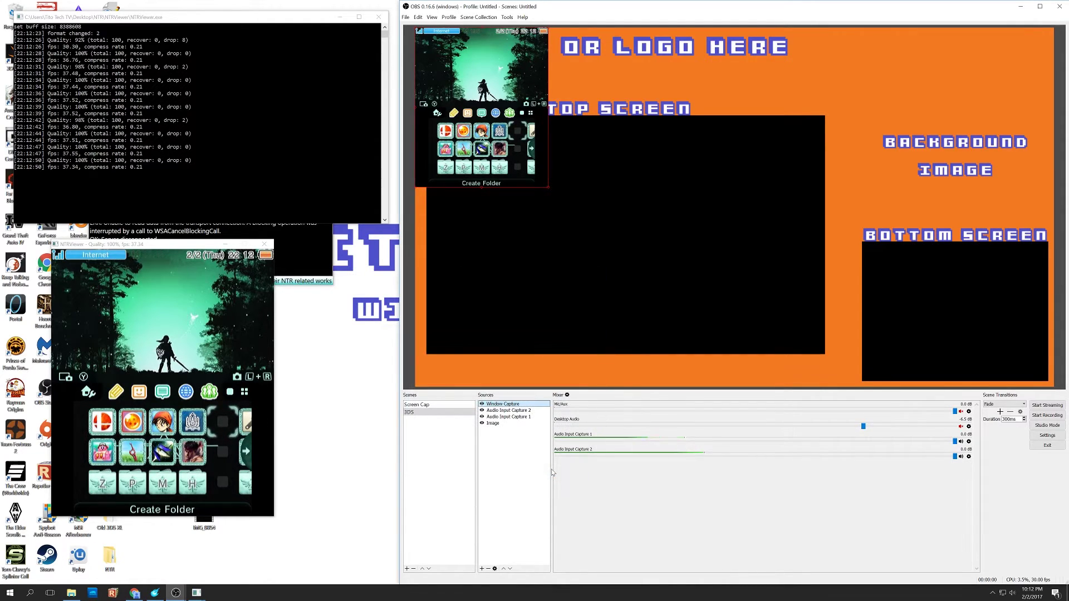
left_click(482, 569)
left_click(525, 560)
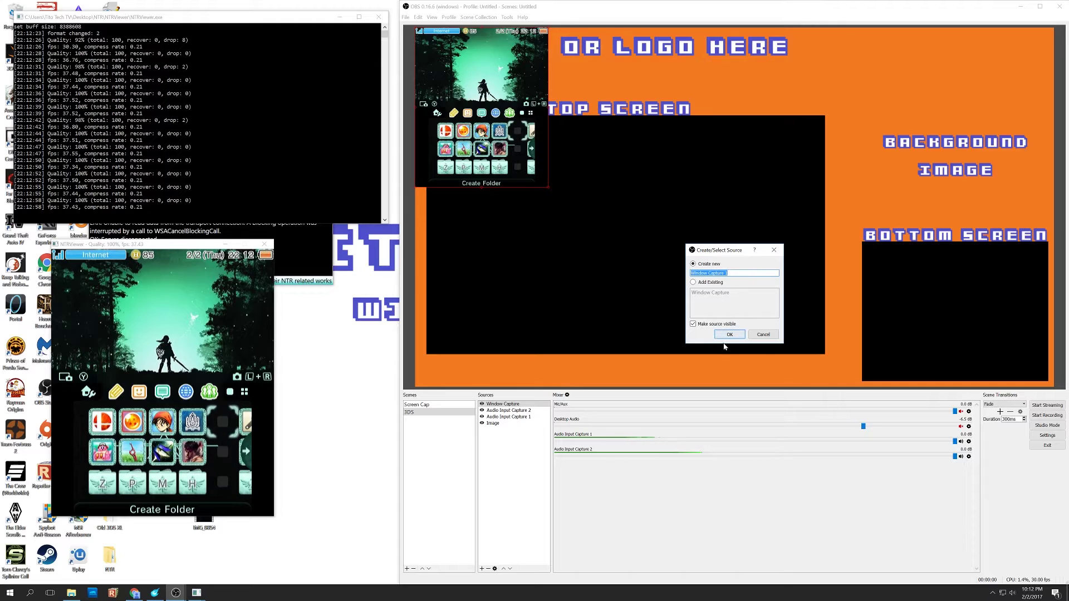
left_click(727, 335)
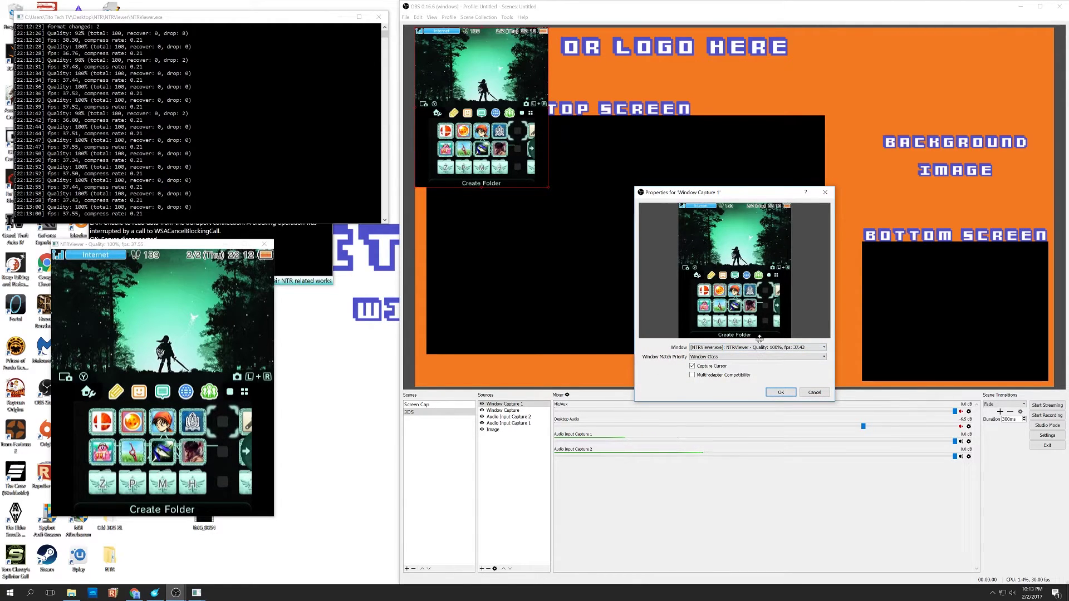
key("Return")
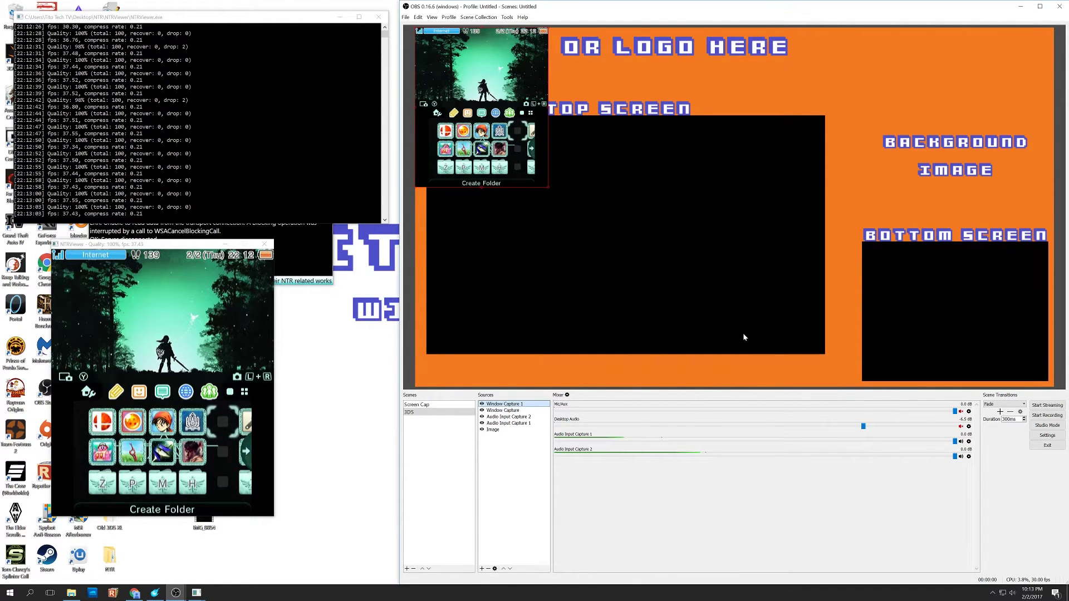
left_click_drag(490, 58, 819, 142)
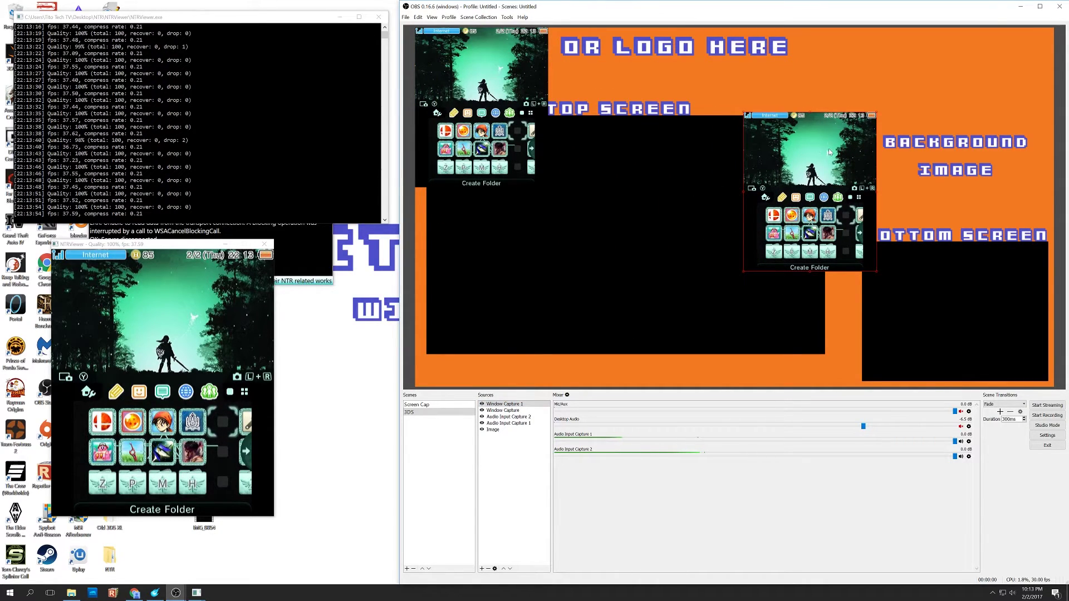
- Crop Window Capture 1 by 480 top, 80 left and 80 right in Edit Transform
right_click(824, 164)
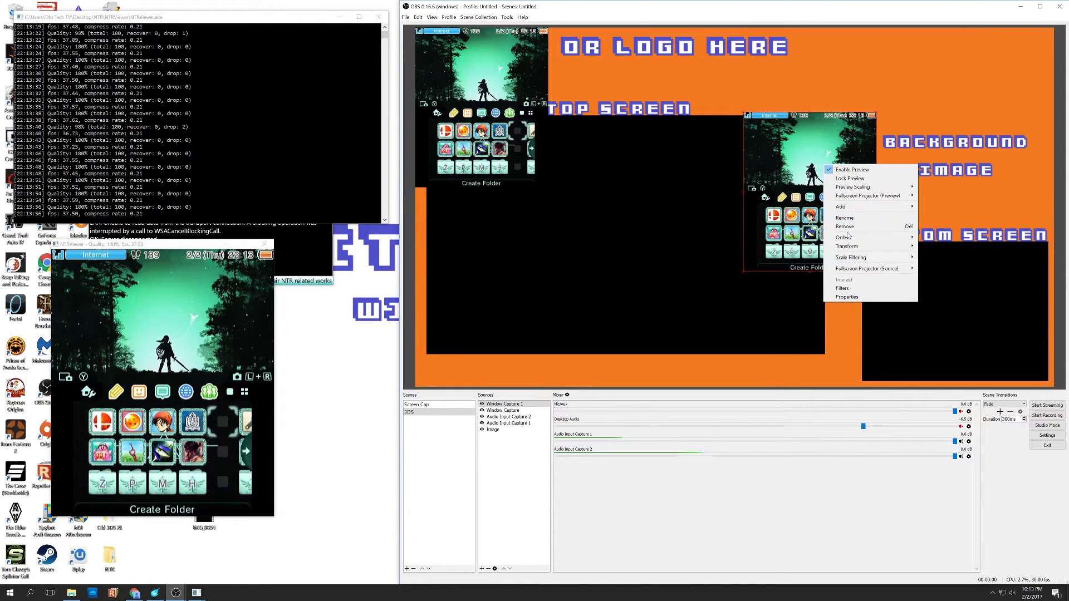
mouse_move(891, 246)
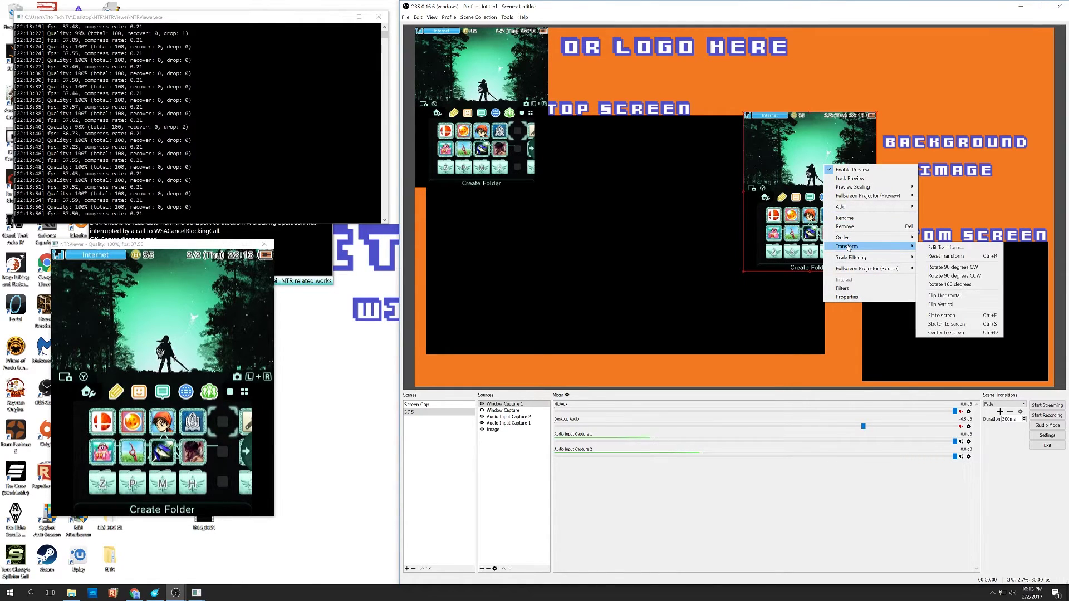
left_click(949, 249)
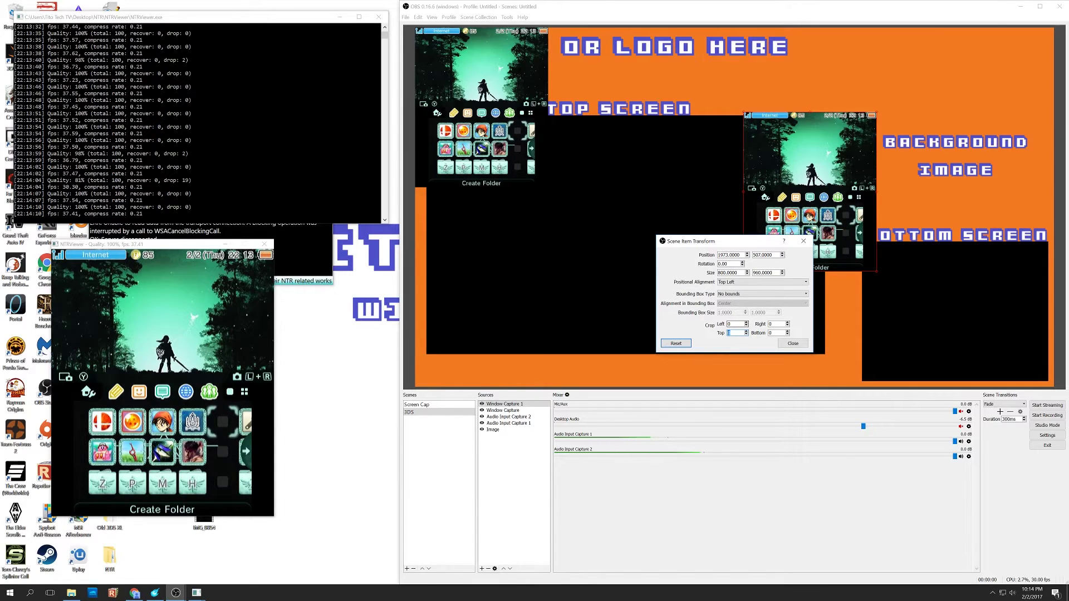
type("4")
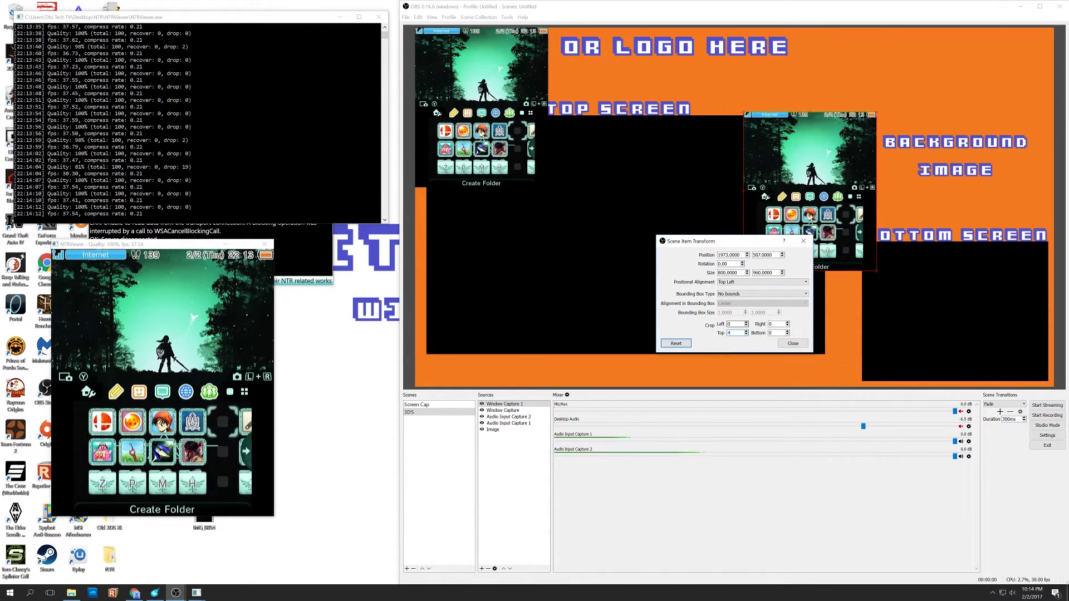
type("80")
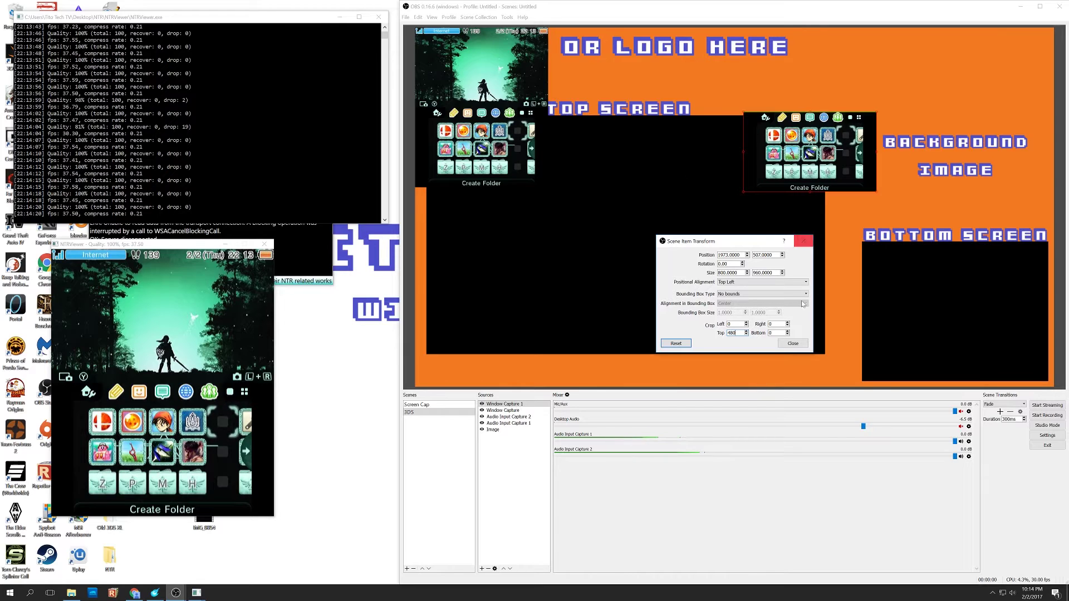
double_click(734, 324)
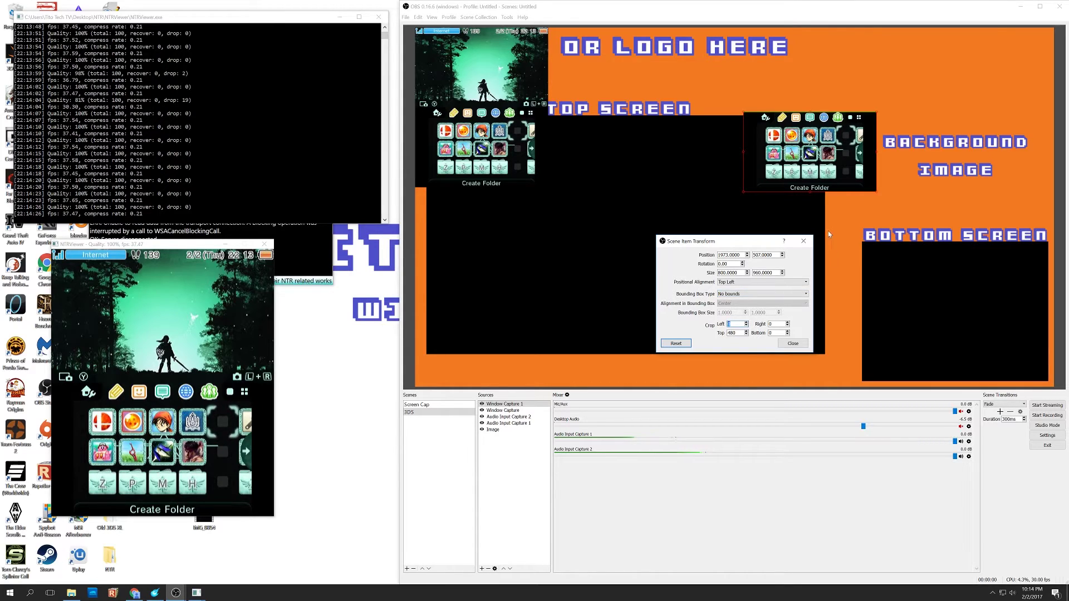
left_click(764, 335)
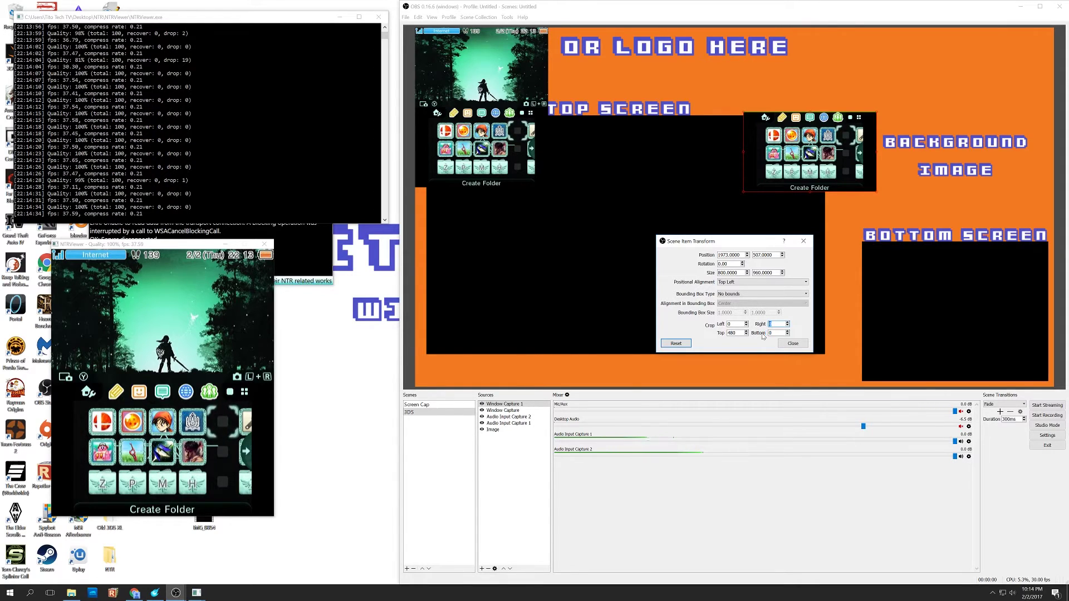
type("80")
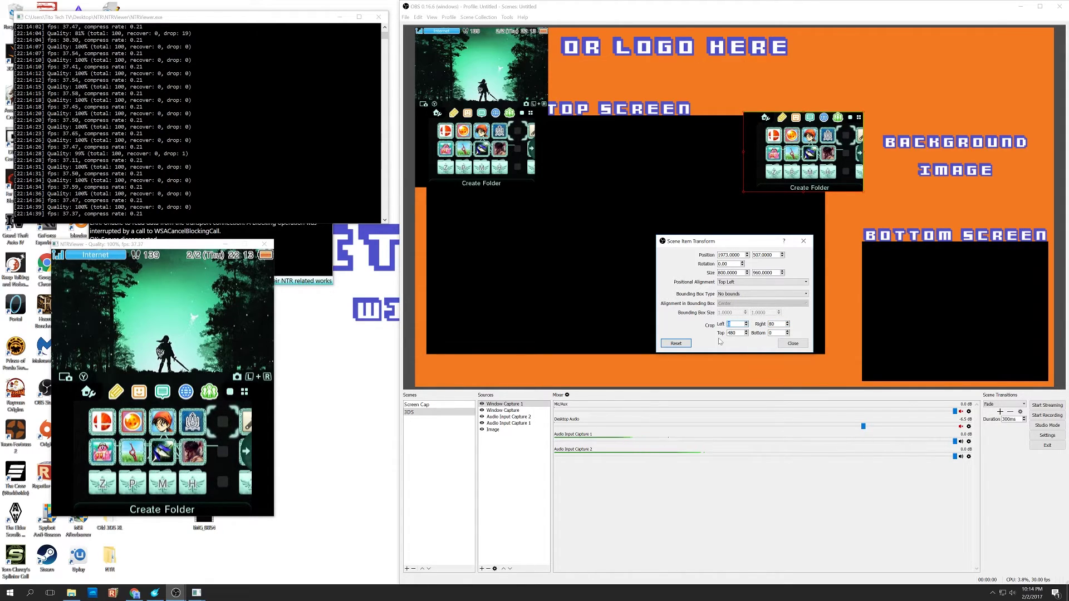
type("80")
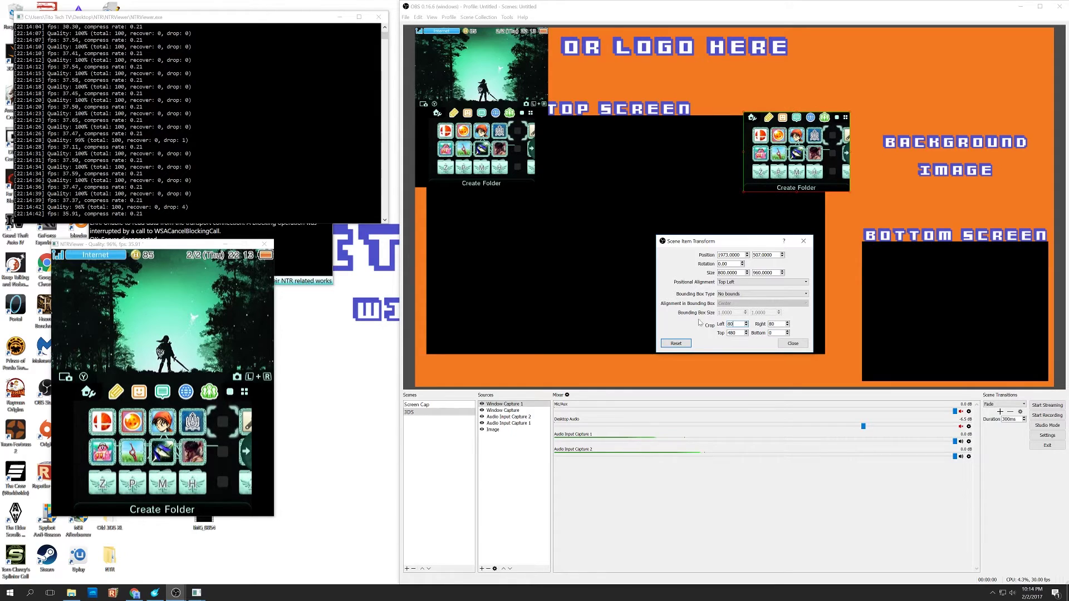
- Move the cropped capture into the Bottom Screen box and stretch it to fill the box
left_click(793, 344)
left_click_drag(763, 138, 881, 267)
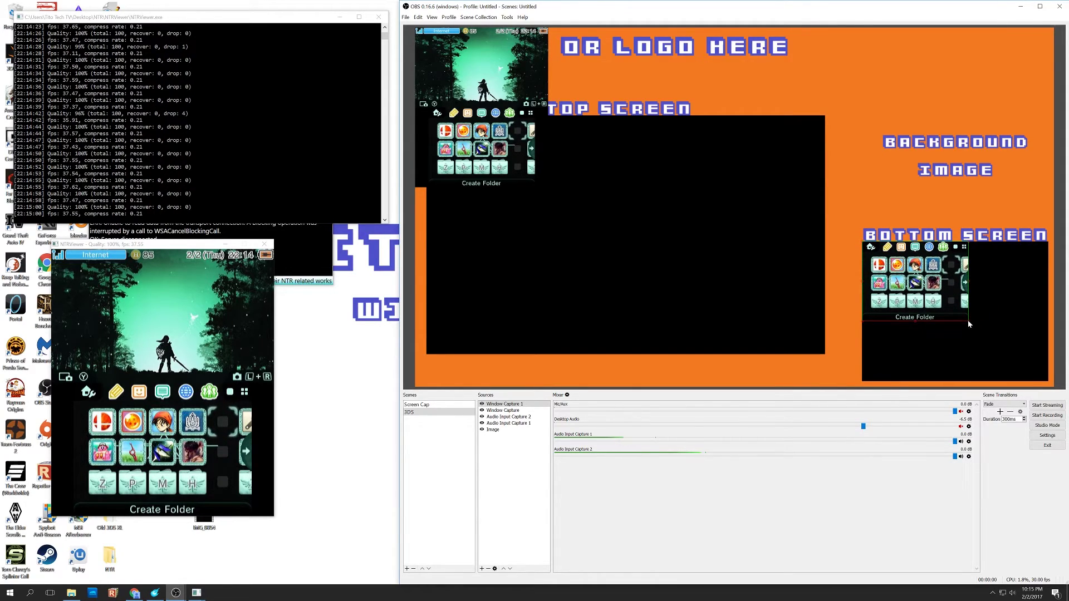
left_click_drag(969, 321, 1049, 374)
- Nudge the orange overlay background image back into its original position
left_click(842, 295)
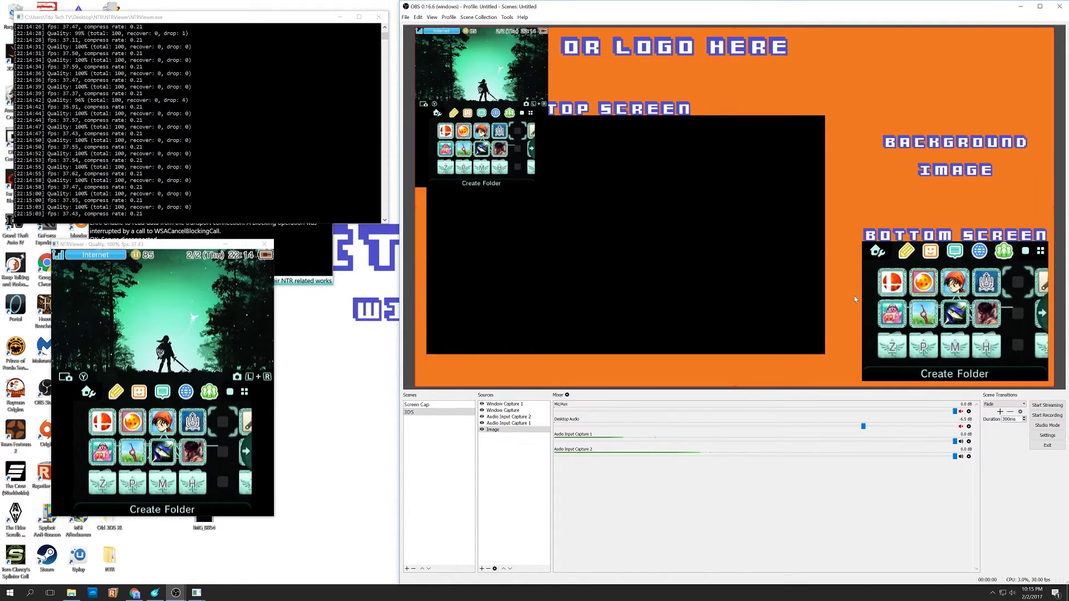
key("Right")
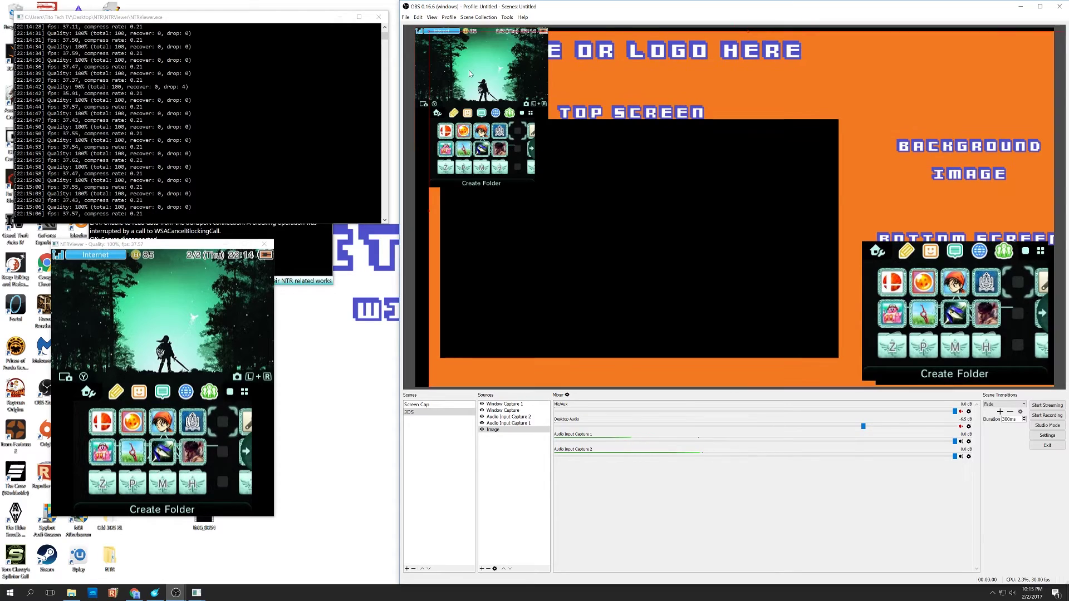
key("Left")
mouse_move(572, 80)
left_mouse_down()
mouse_move(586, 82)
mouse_move(577, 91)
left_mouse_up()
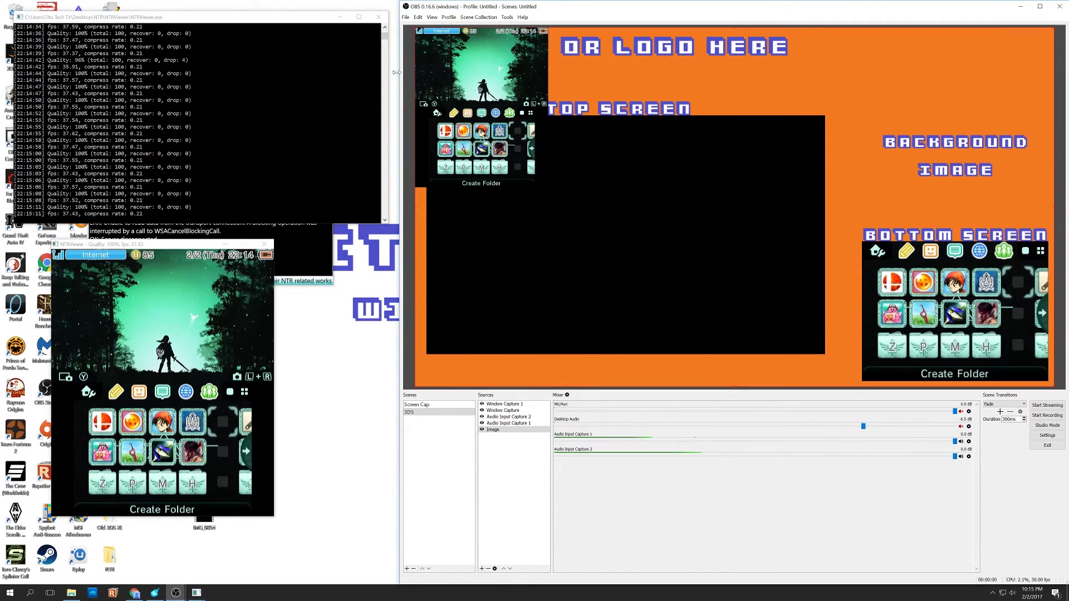
- Move the first NTR viewer capture toward the Top Screen box and crop 480 off its bottom
left_click(470, 87)
left_click_drag(470, 87, 506, 196)
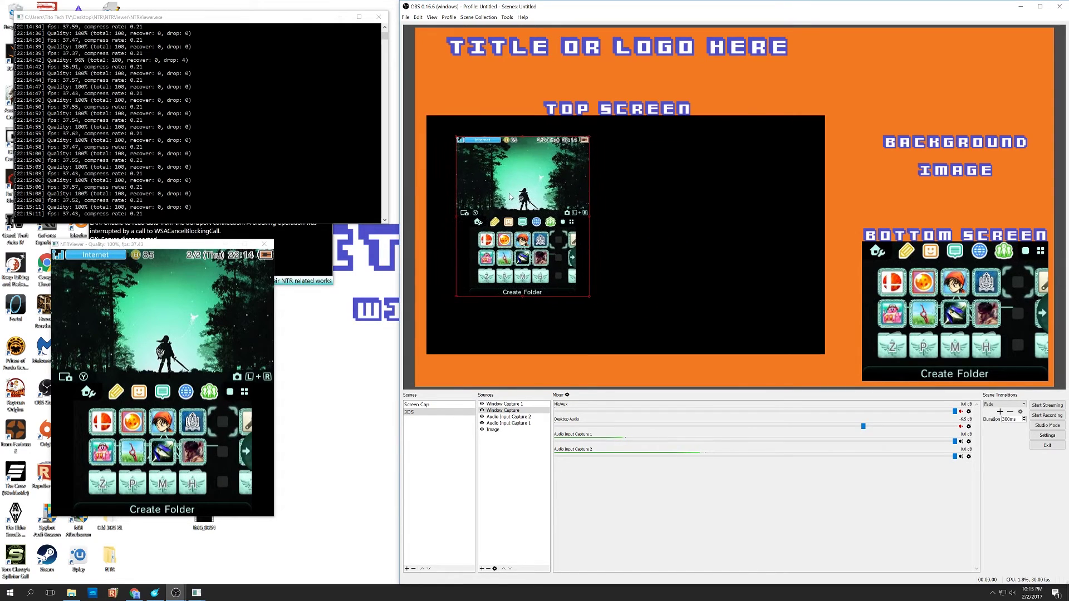
right_click(501, 190)
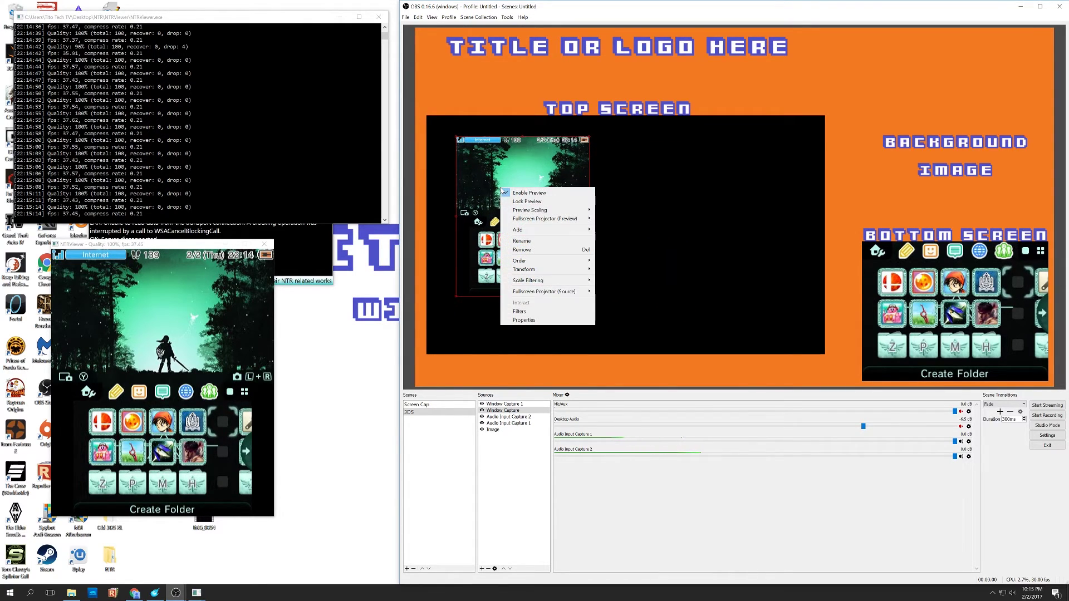
mouse_move(568, 271)
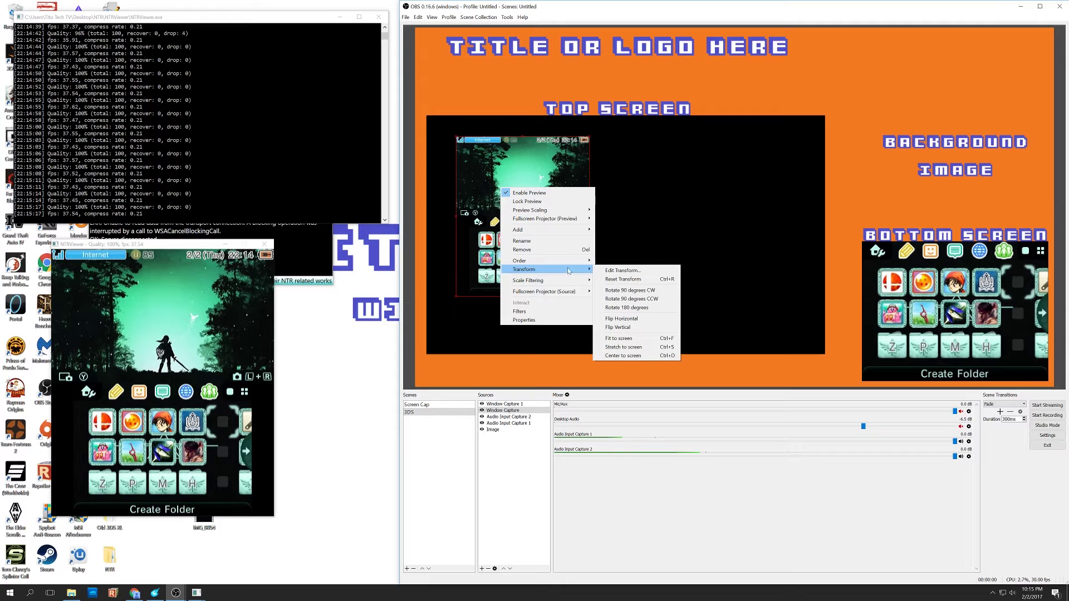
left_click(623, 271)
double_click(781, 331)
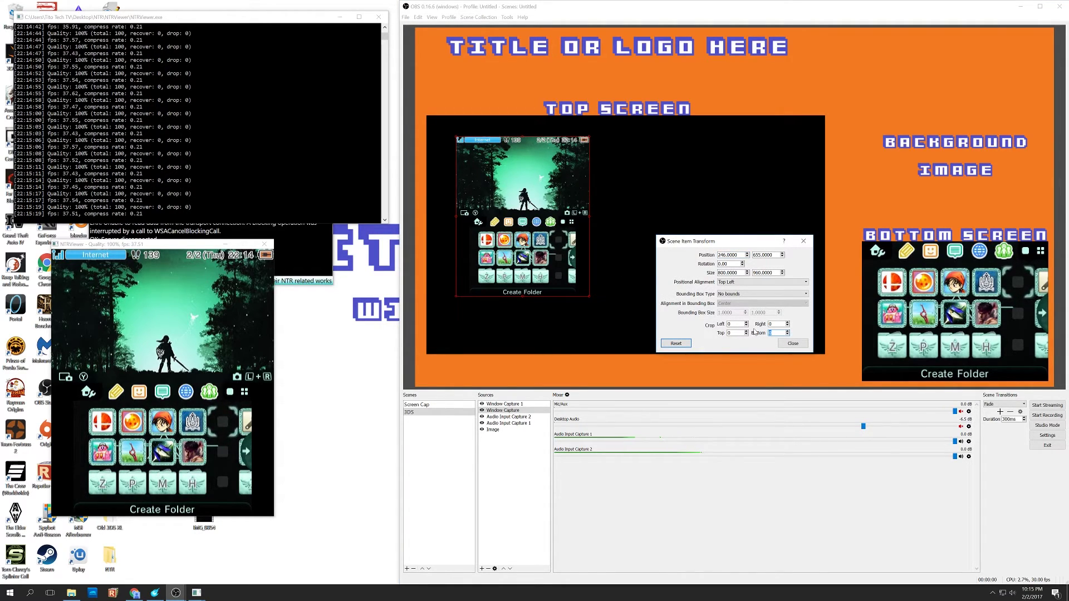
type("480")
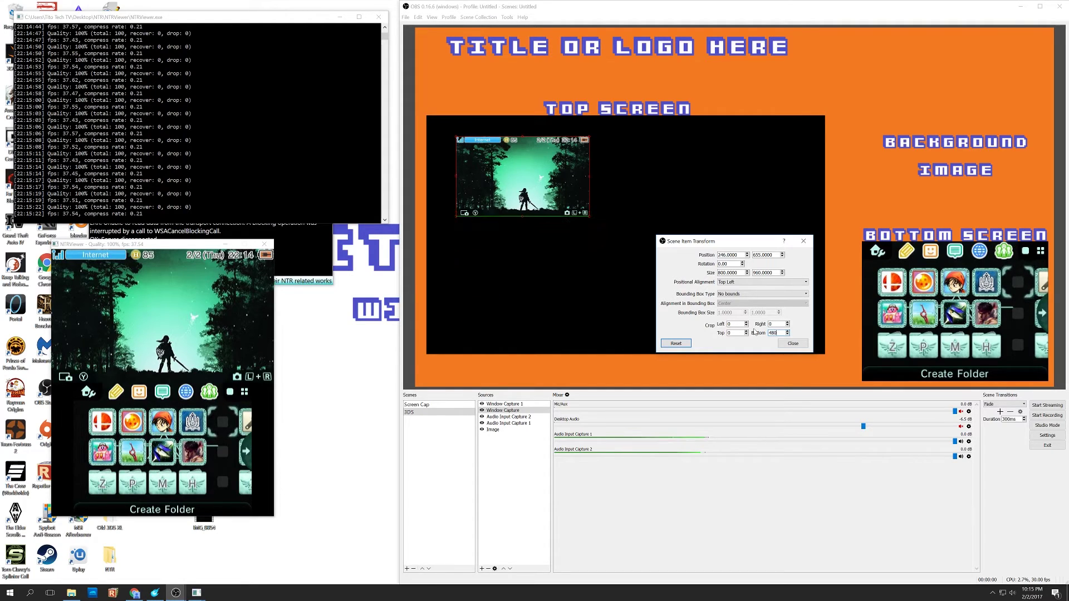
left_click(792, 343)
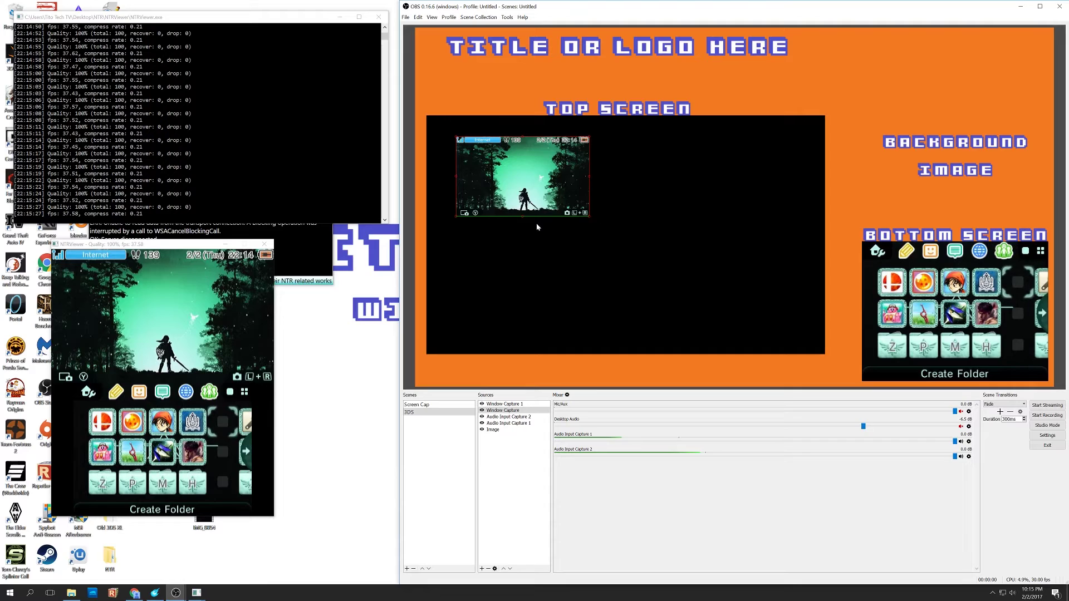
- Align the top-screen capture to the box's top-left corner and enlarge it to fill the black box
left_click_drag(521, 172, 492, 147)
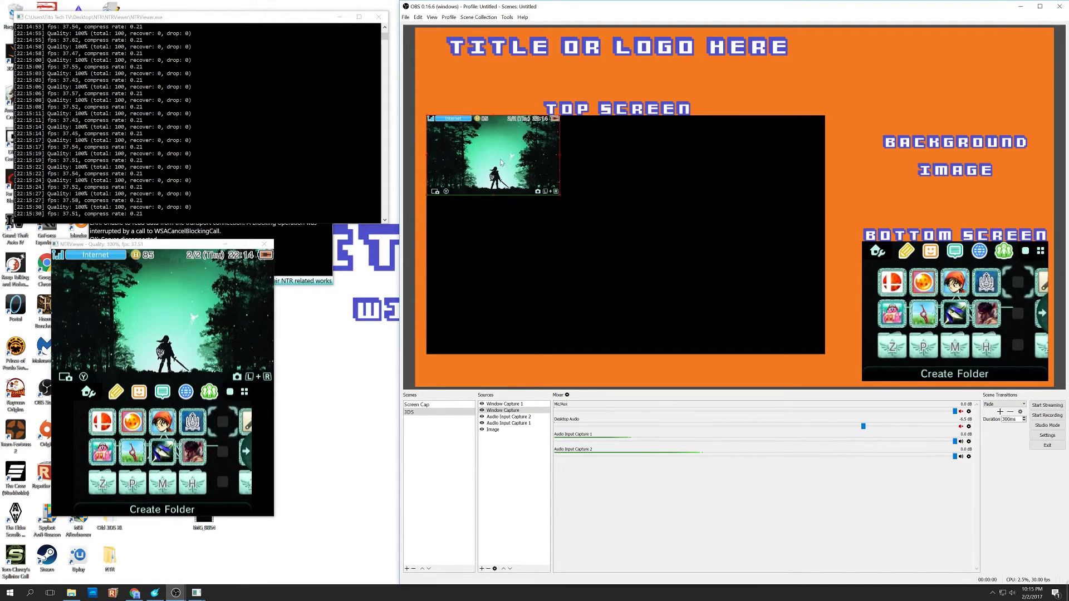
left_click_drag(561, 197, 827, 358)
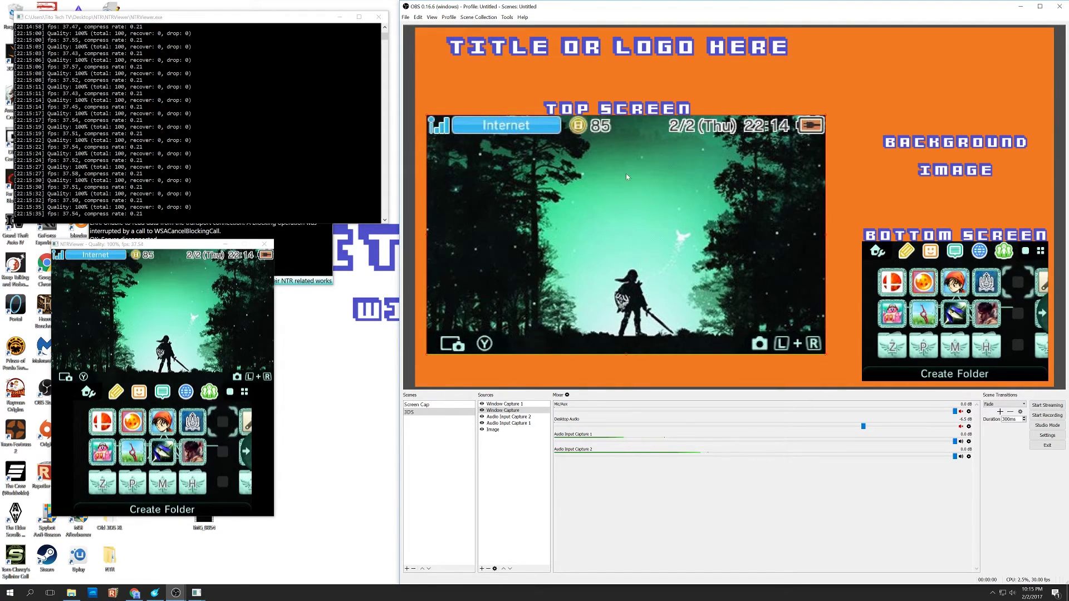
left_click(814, 86)
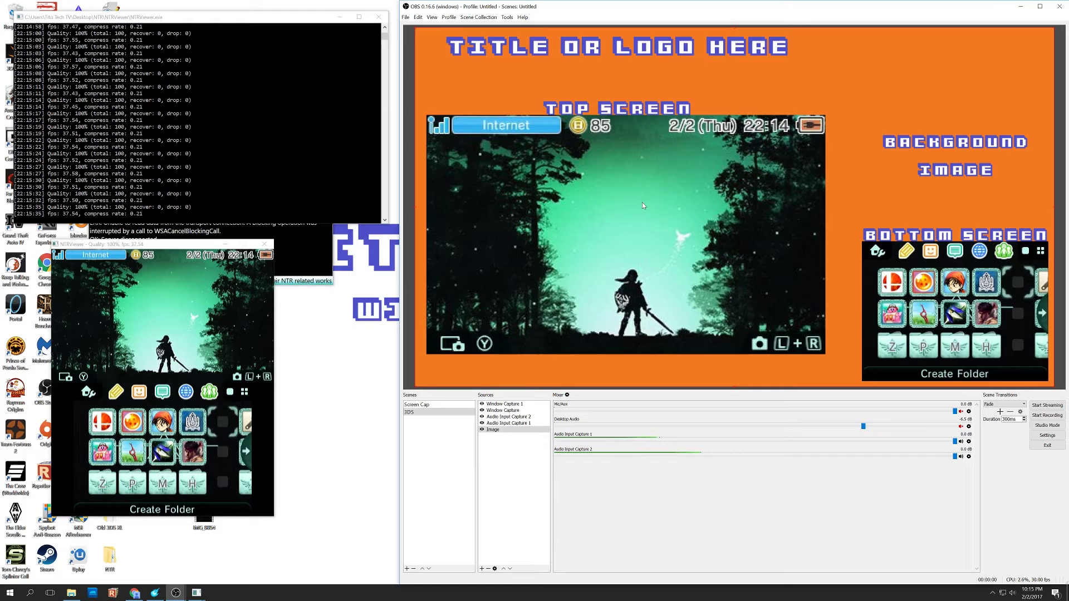